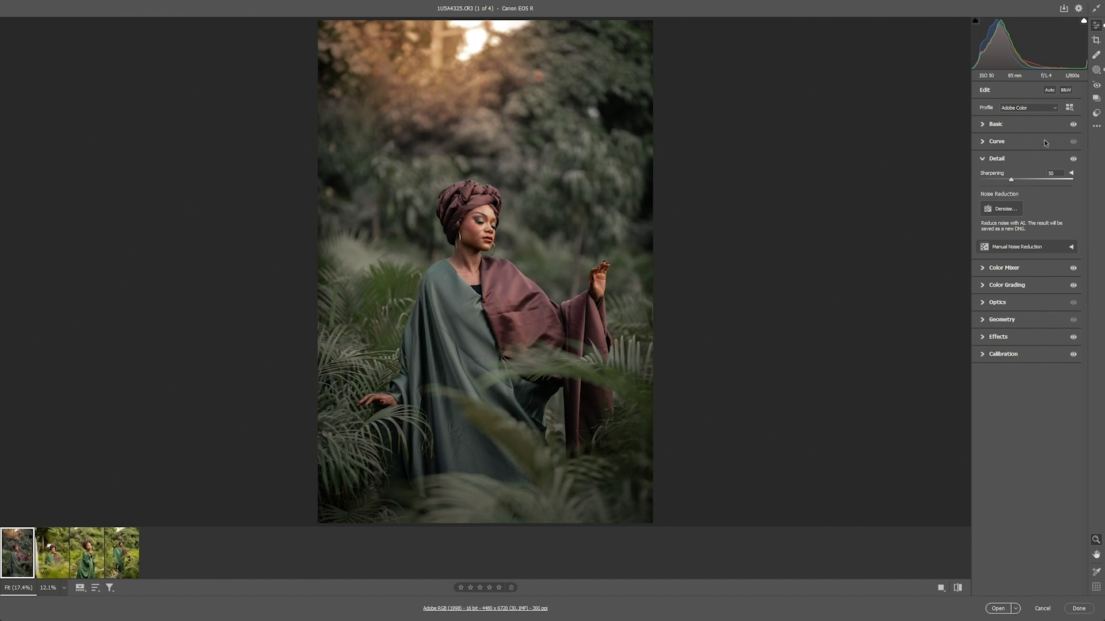
Reset the photo's edits to default and set its white balance to temperature 4650 and tint +29
click(1096, 126)
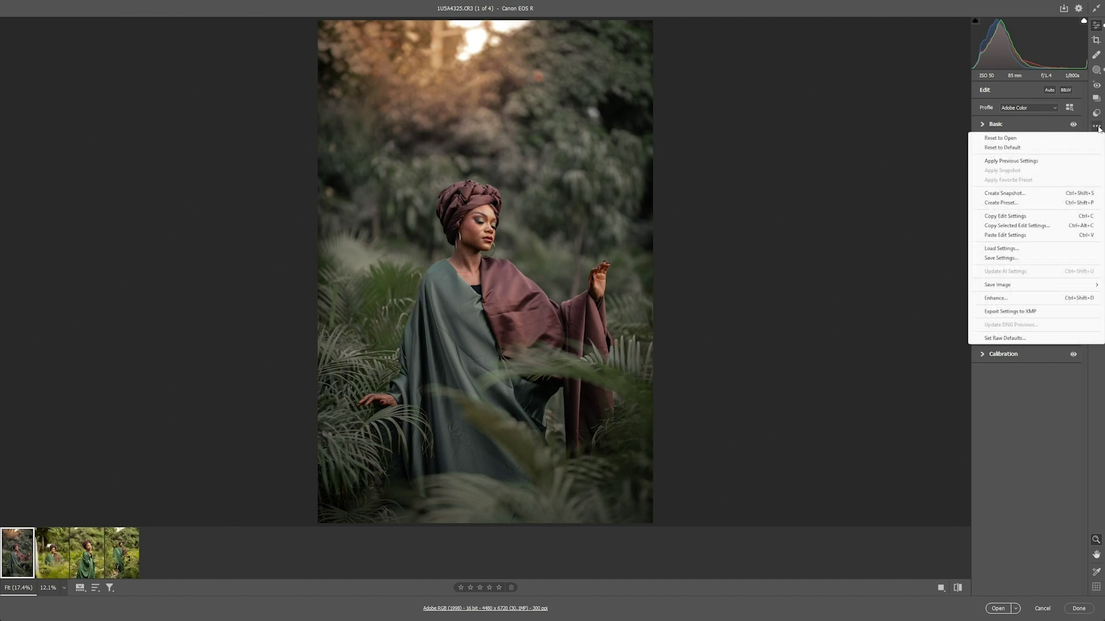
click(1007, 148)
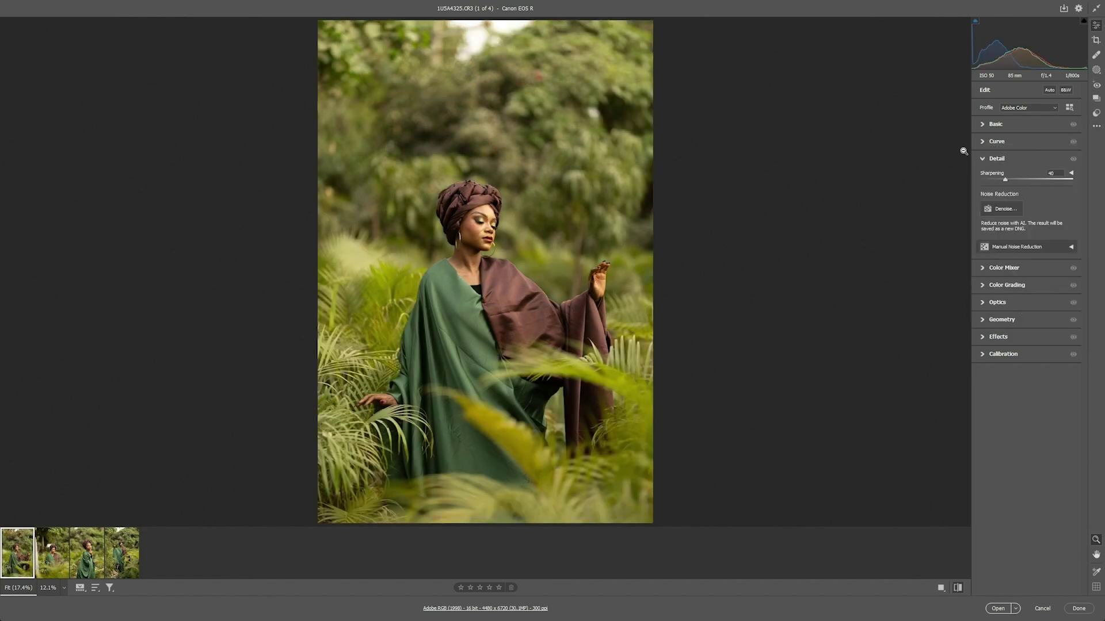
click(982, 126)
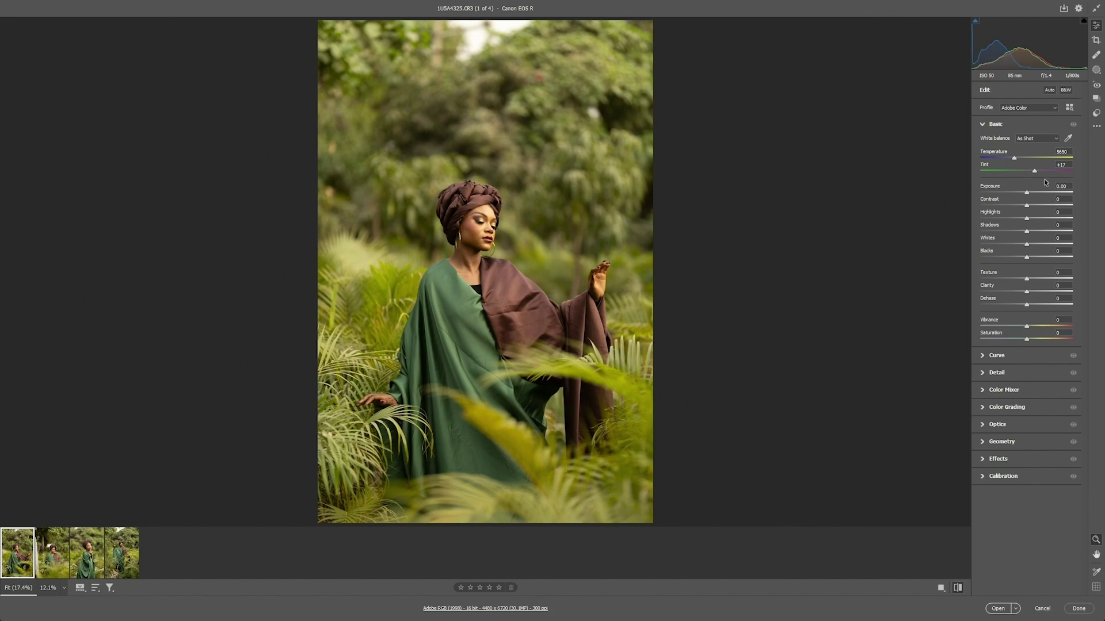
drag(1015, 159, 1006, 163)
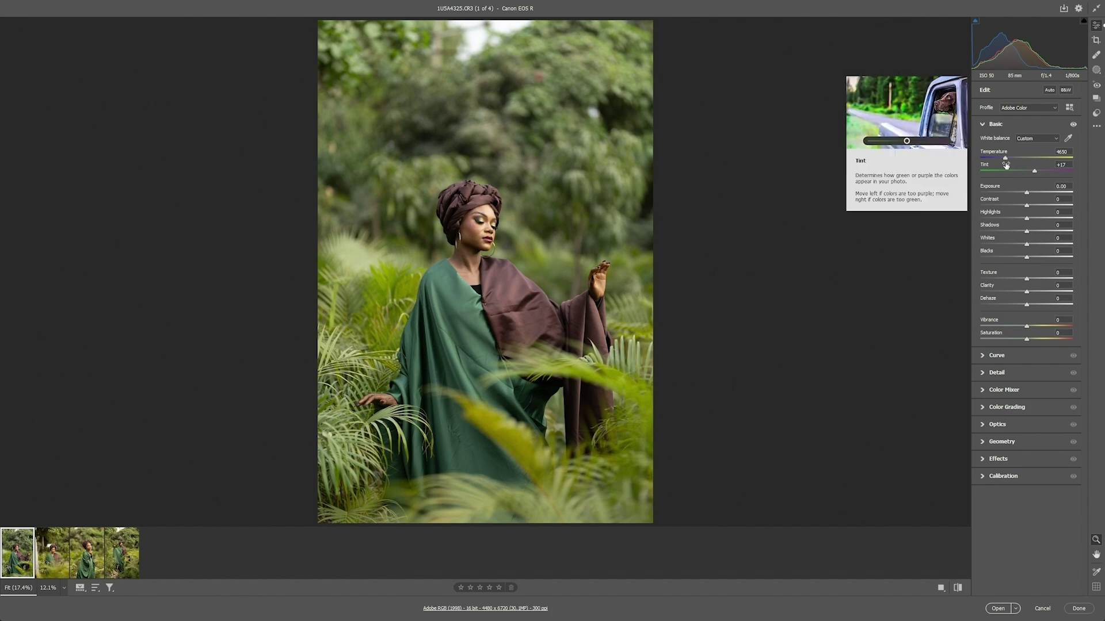
drag(1035, 170, 1041, 168)
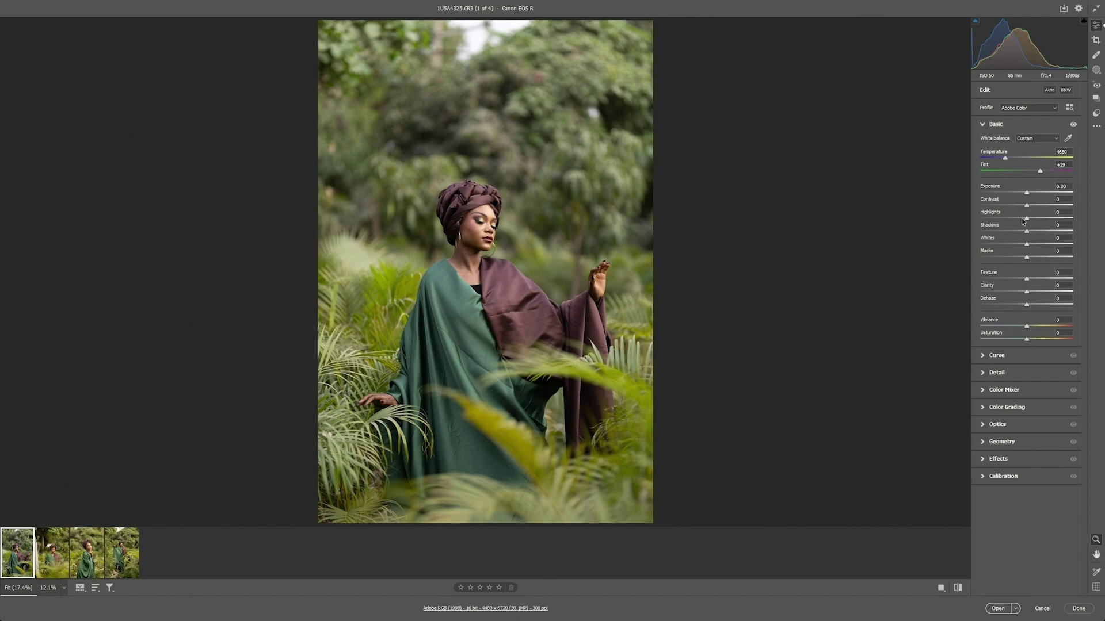
Set the photo's highlights to -84, clarity to +9 and vibrance to +20, and raise its saturation slightly
drag(1027, 219, 1002, 219)
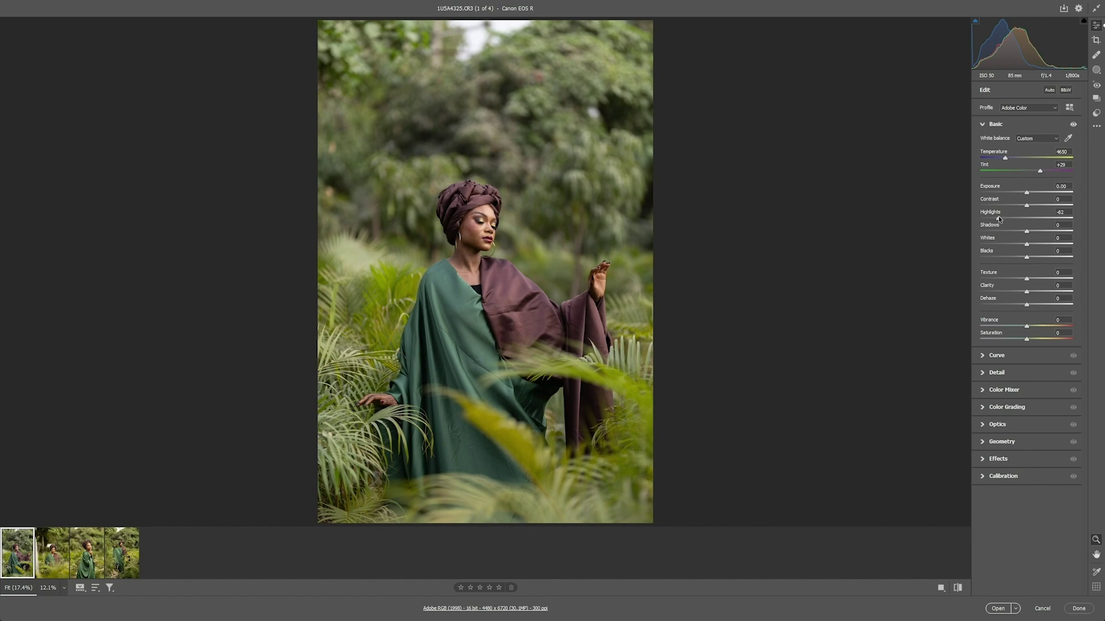
drag(998, 217, 988, 222)
drag(1025, 295, 1029, 293)
drag(1027, 328, 1037, 327)
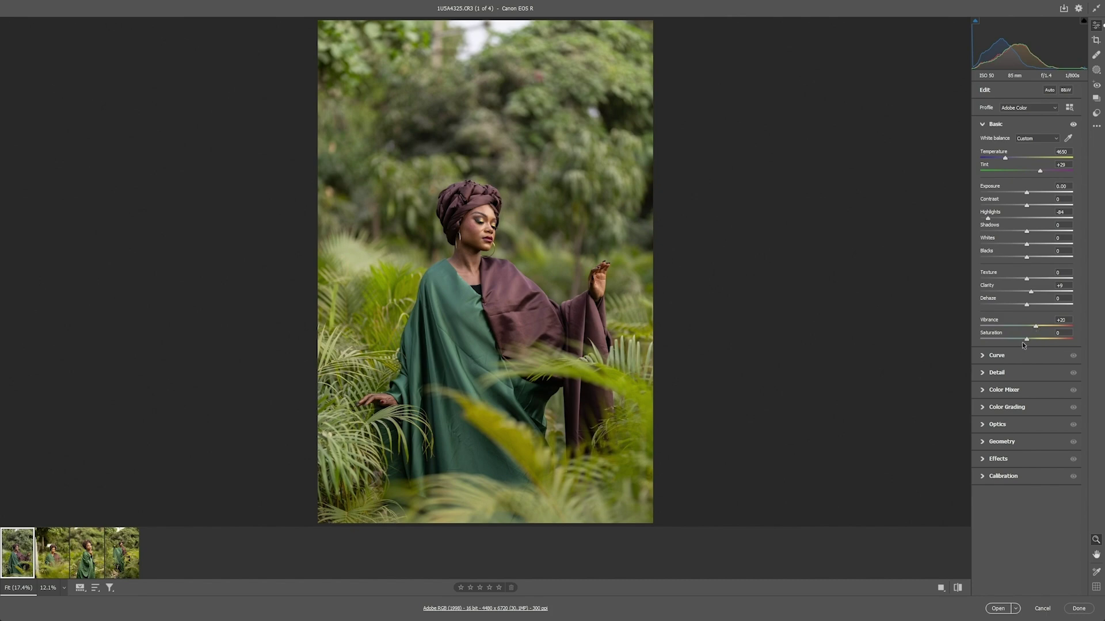
drag(1027, 340, 1030, 341)
click(982, 125)
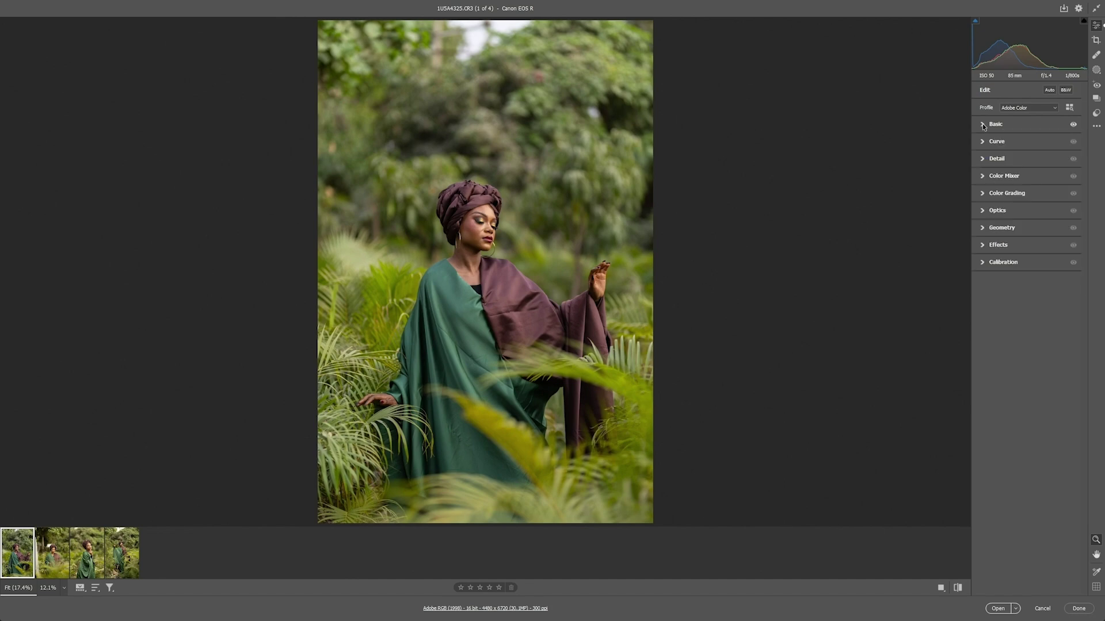
In the color mixer, slightly raise the hue and luminance of the reds
click(983, 176)
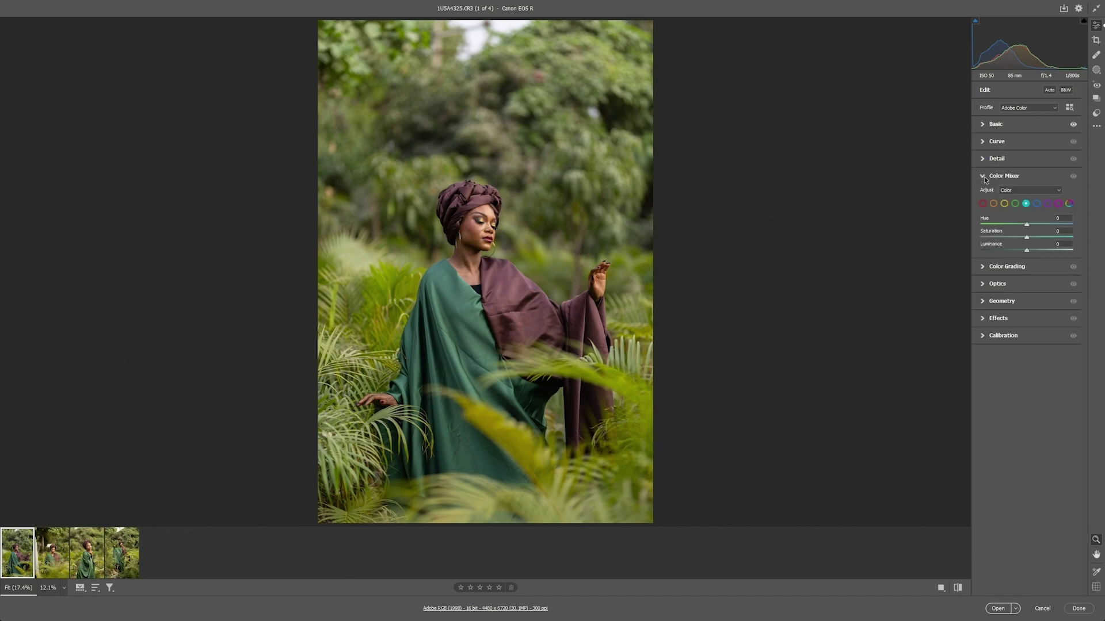
click(983, 204)
drag(1027, 227, 1031, 222)
drag(1026, 253, 1028, 252)
Set the oranges' hue to -7 and saturation to +20 in the color mixer
click(993, 204)
drag(1026, 225, 1023, 226)
drag(1026, 240, 1035, 239)
Set the yellows' hue to +36, saturation to -71 and luminance to -55 to mute the foliage
click(1004, 204)
drag(1032, 224, 1034, 224)
drag(1032, 237, 995, 250)
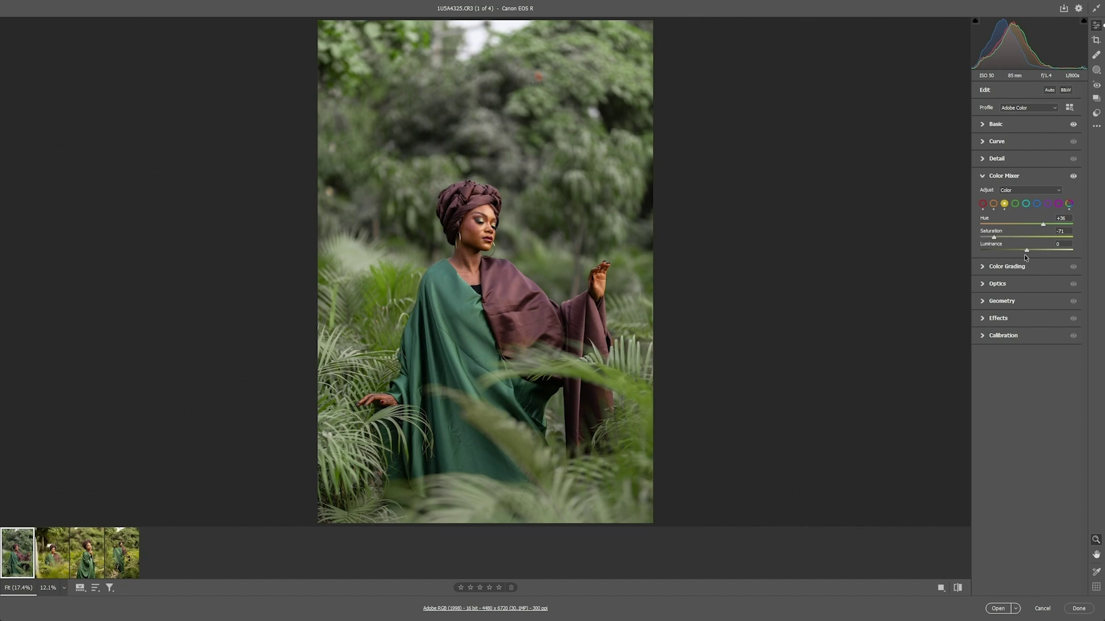
drag(1027, 251, 1014, 257)
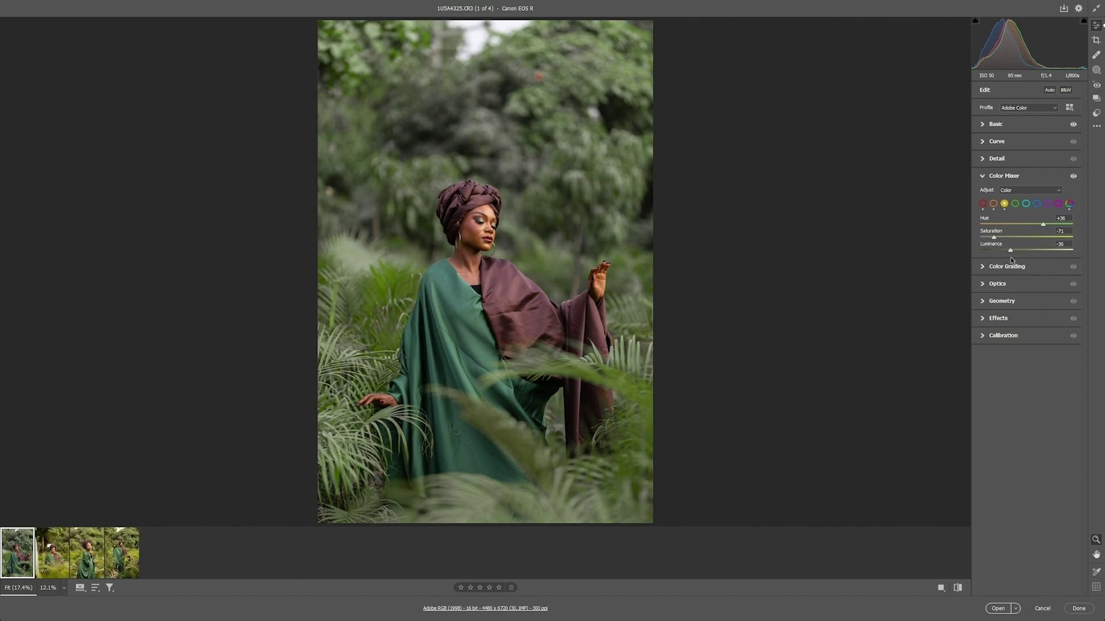
drag(1006, 261, 1003, 264)
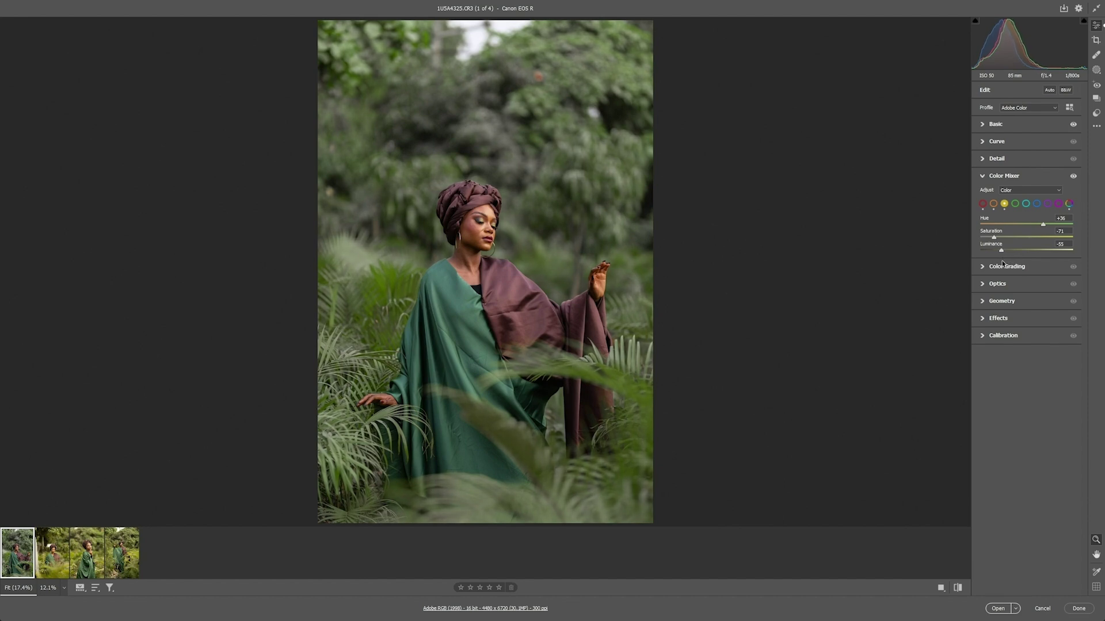
Set the greens' hue to +20 and considerably lower their saturation and luminance in the color mixer
click(1015, 204)
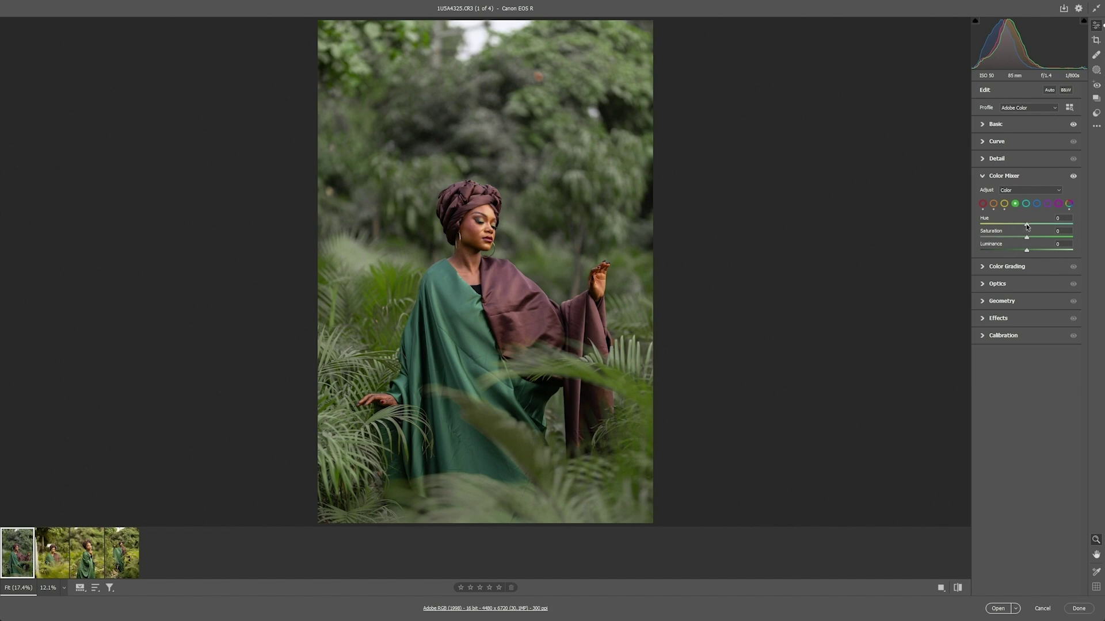
drag(1026, 225, 1031, 224)
drag(1031, 226, 1034, 226)
drag(1038, 221, 1037, 223)
drag(1027, 242, 1014, 242)
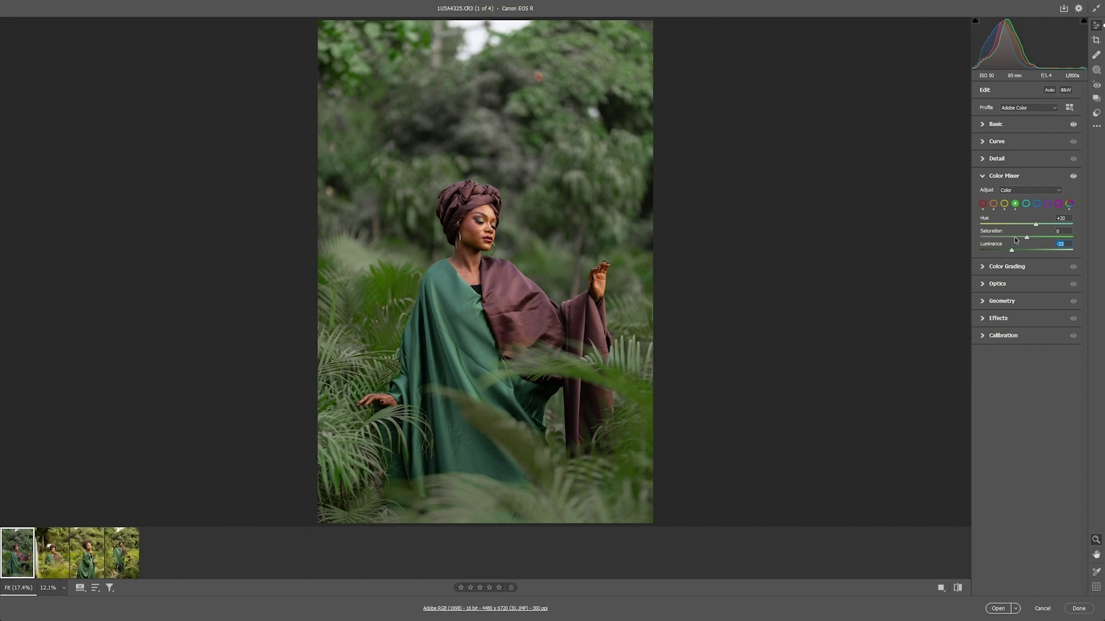
key(ctrl+z)
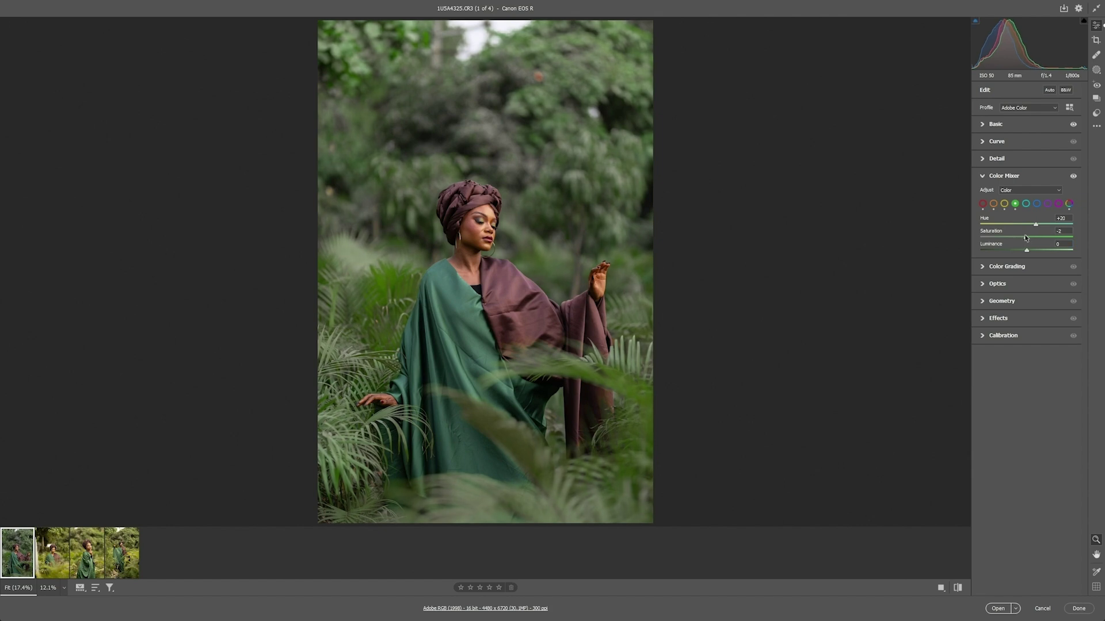
drag(1020, 241, 1006, 247)
drag(1030, 252, 1005, 259)
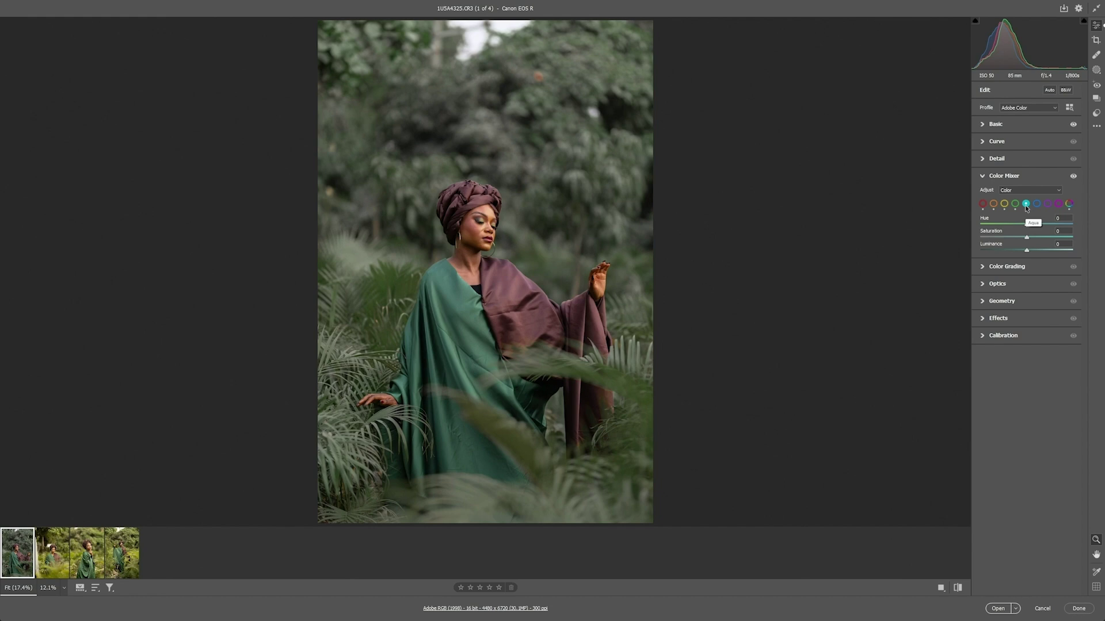
Shift the aquas' hue strongly toward green and lower their luminance in the color mixer
drag(1027, 224, 997, 234)
drag(1012, 256, 1010, 258)
click(983, 181)
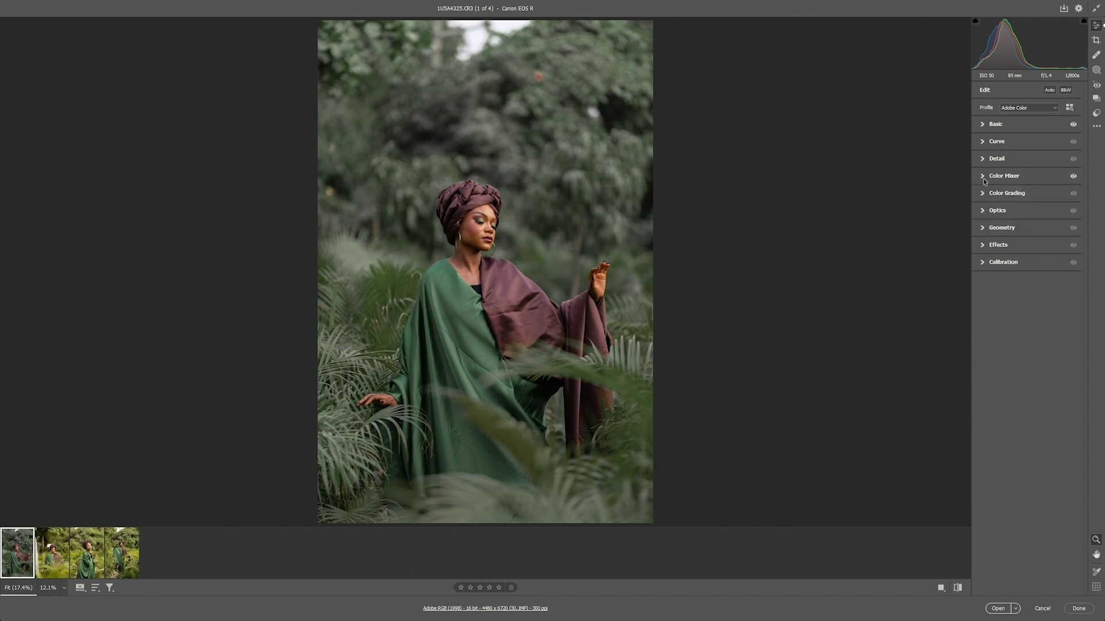
Color grade the shadows with hue 236 and saturation 5, using blending 100 and balance +50
click(982, 195)
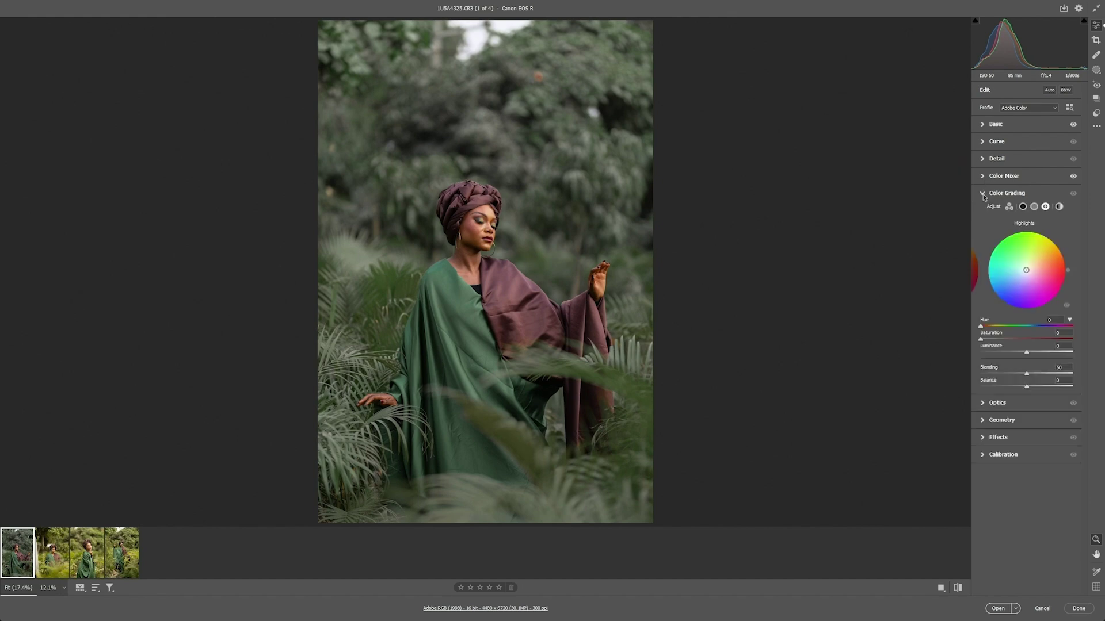
click(1023, 206)
click(1045, 207)
click(1022, 207)
drag(984, 325, 1044, 325)
click(1042, 324)
drag(980, 341, 984, 341)
drag(1028, 374, 1083, 374)
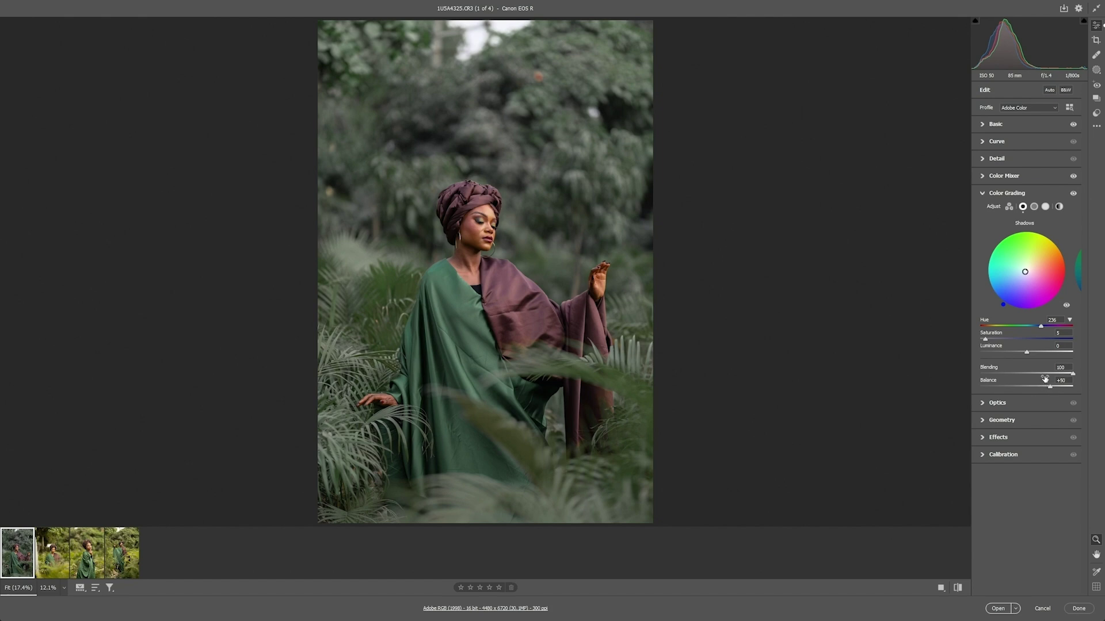
Color grade the highlights with a warm orange hue at low saturation
click(1045, 207)
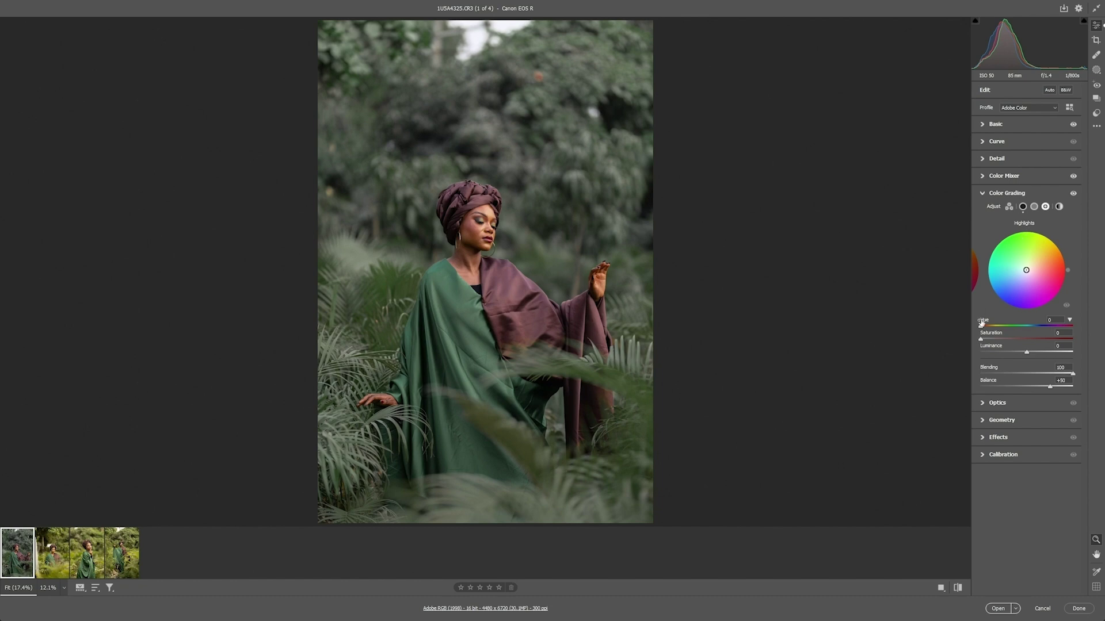
drag(980, 329, 989, 329)
drag(989, 328, 990, 328)
drag(980, 339, 986, 340)
click(983, 194)
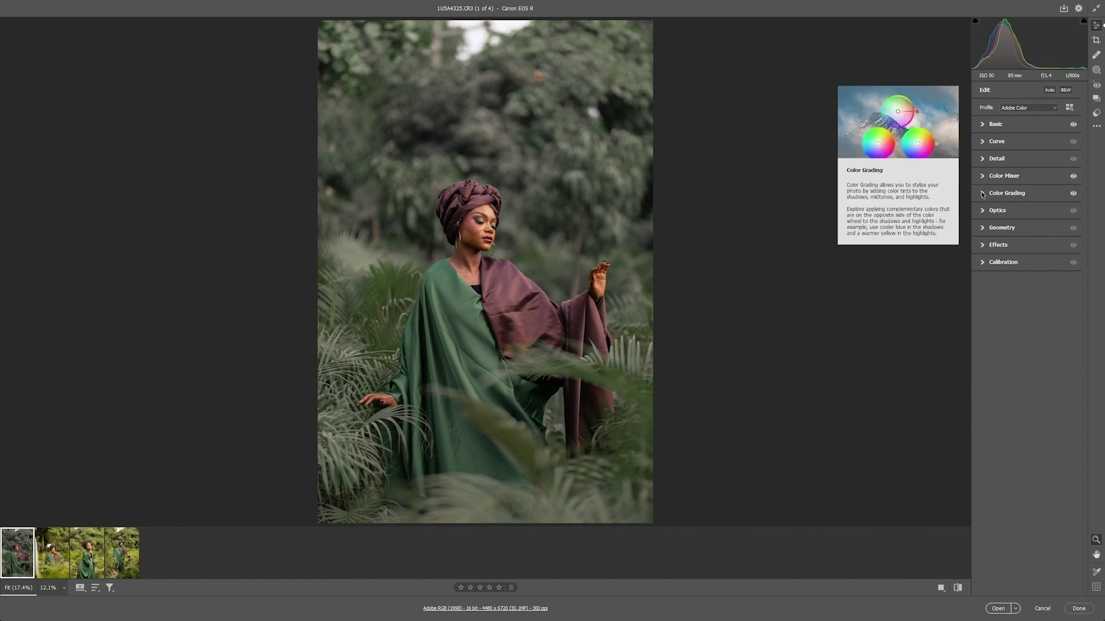
In the calibration settings, raise the red and green primary hues and lower the blue primary hue and saturation
click(1002, 263)
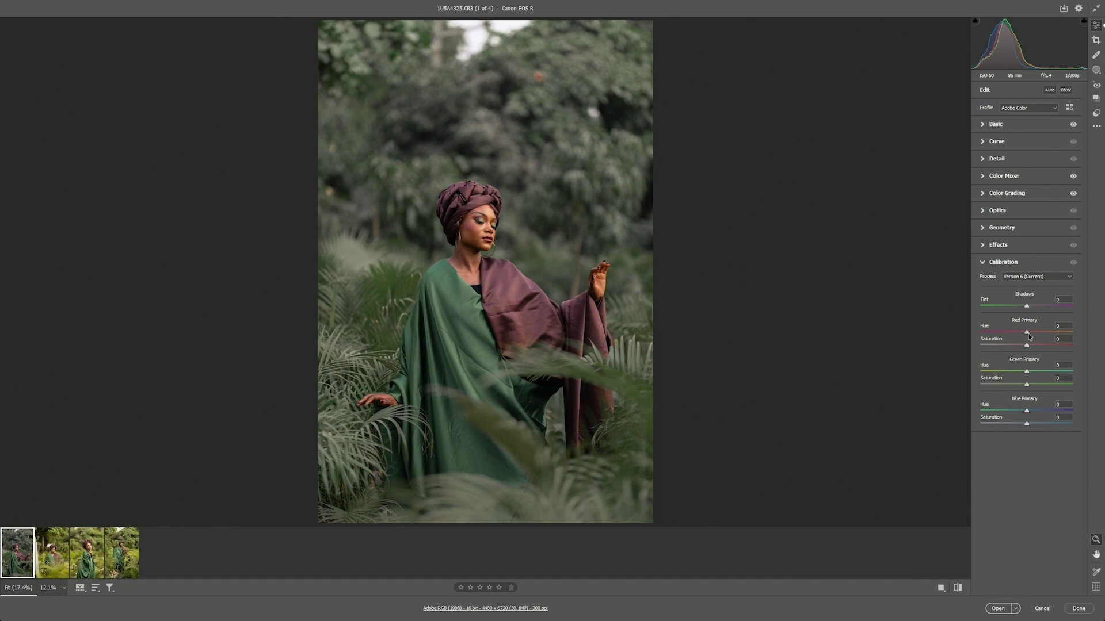
drag(1029, 334, 1044, 335)
drag(1027, 374, 1043, 372)
scroll(1028, 415, down, 5)
scroll(1028, 412, up, 5)
drag(1027, 412, 1023, 414)
mouse_move(1027, 424)
mouse_down()
mouse_move(1036, 426)
mouse_move(1019, 430)
mouse_up()
click(984, 263)
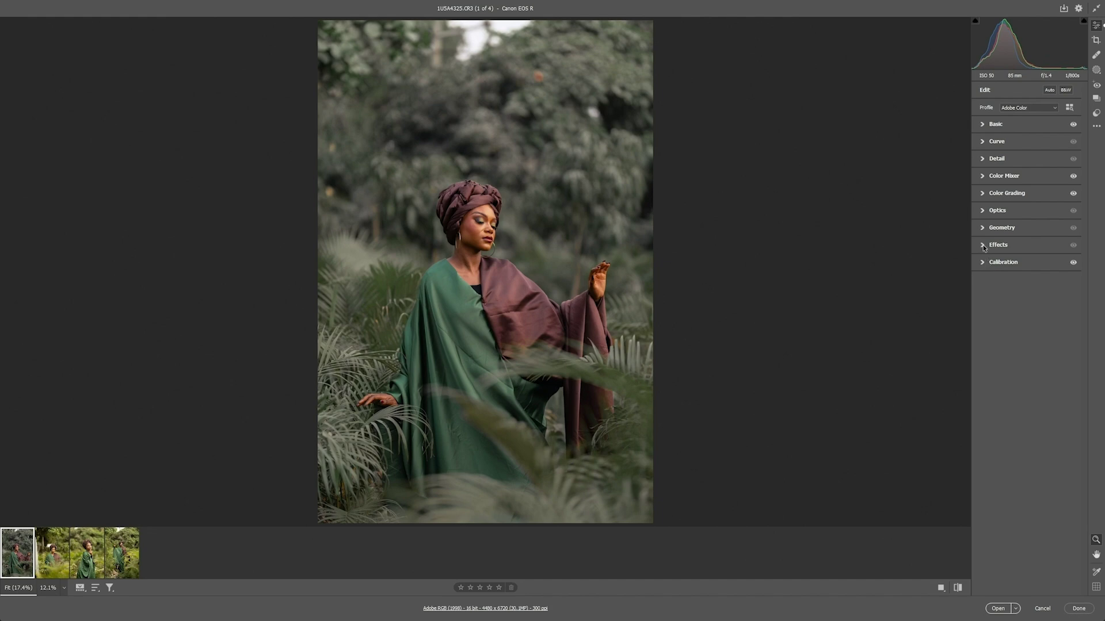
Increase the photo's sharpening slightly above the default amount
click(984, 160)
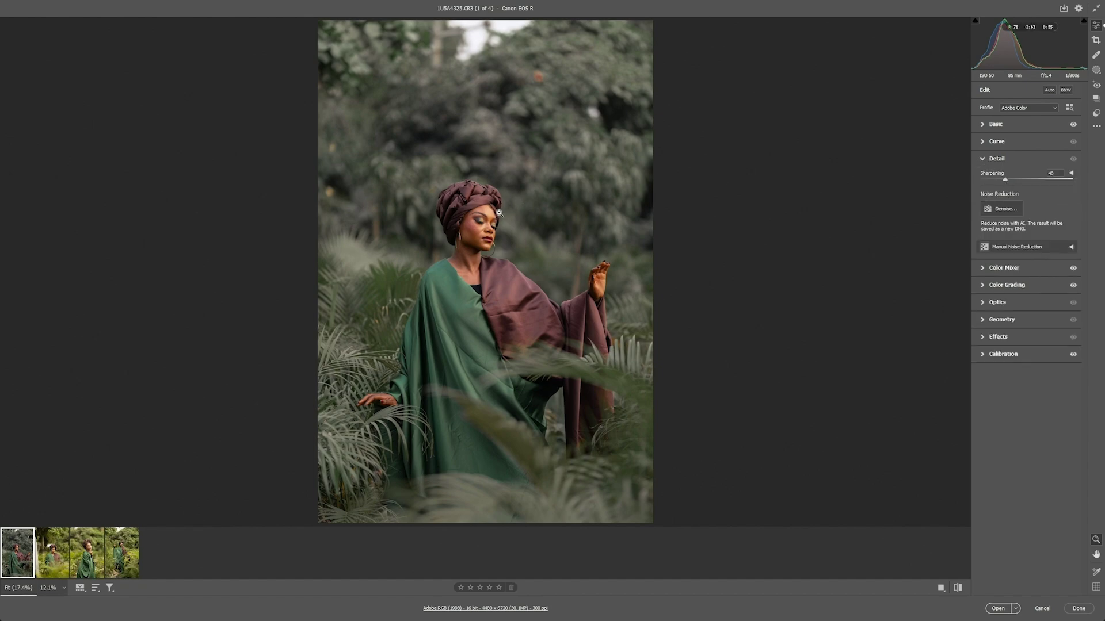
scroll(498, 213, up, 4)
scroll(574, 212, down, 2)
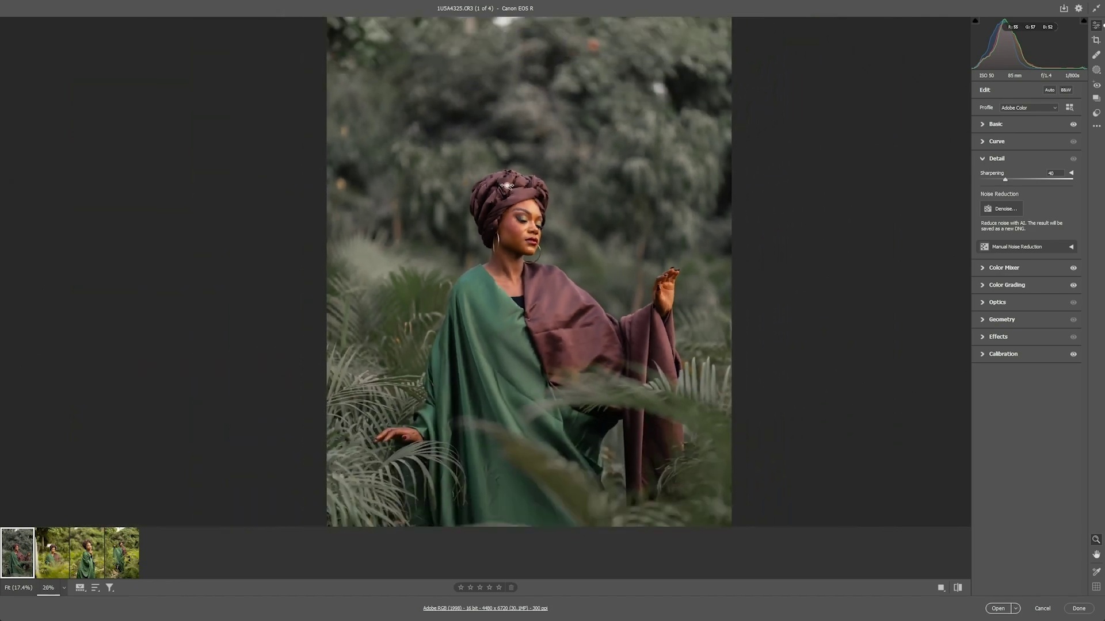
scroll(506, 185, down, 1)
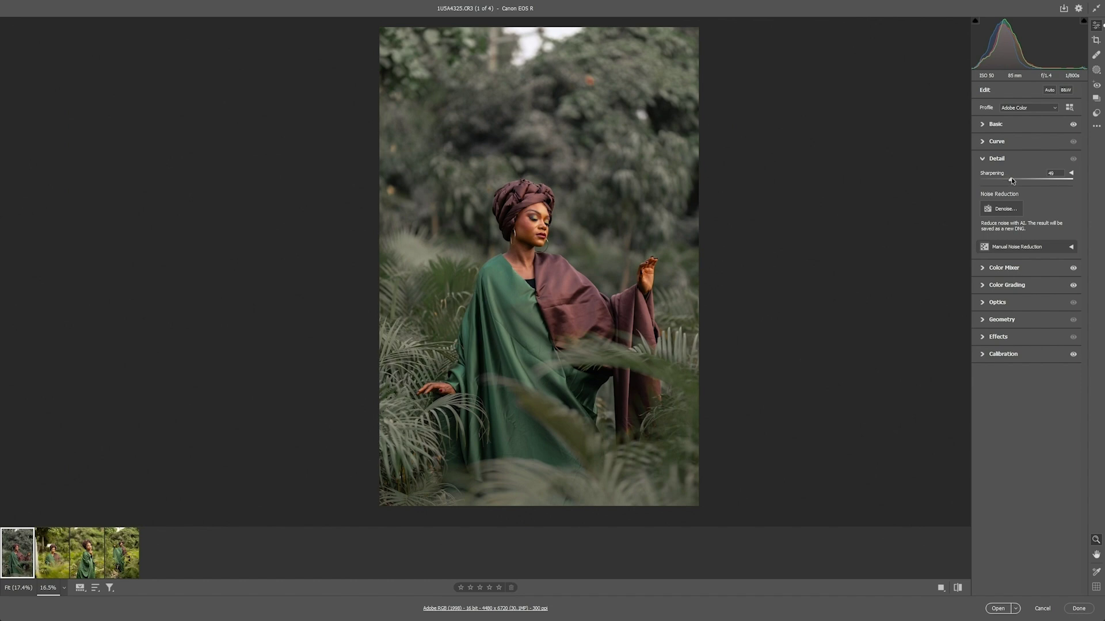
click(982, 158)
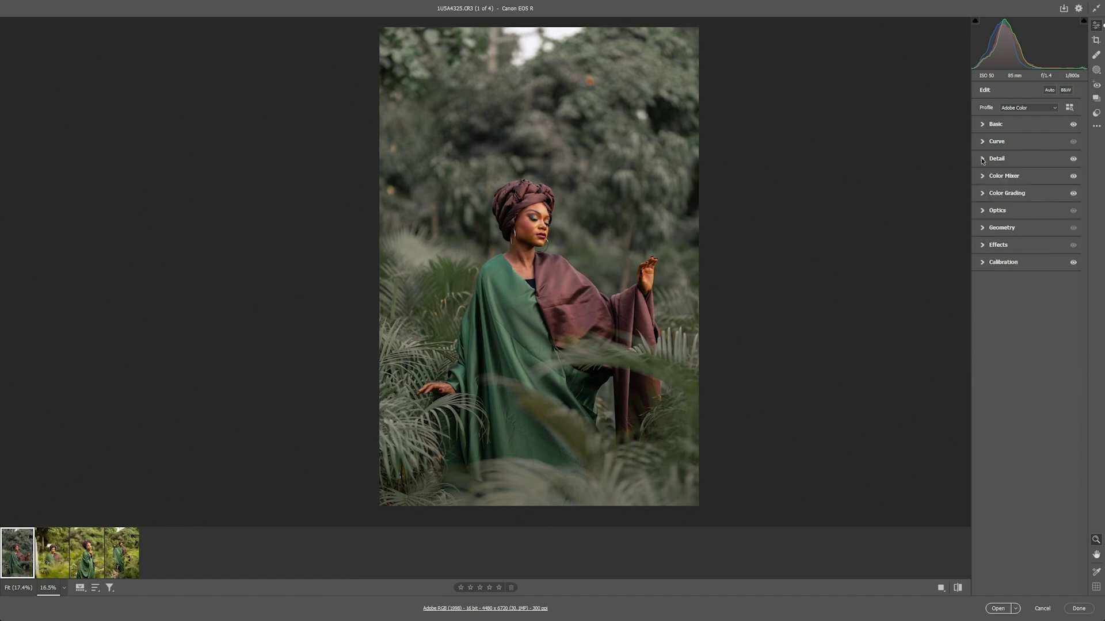
Set the vignetting to -38 and compare the edited photo with the original
click(984, 248)
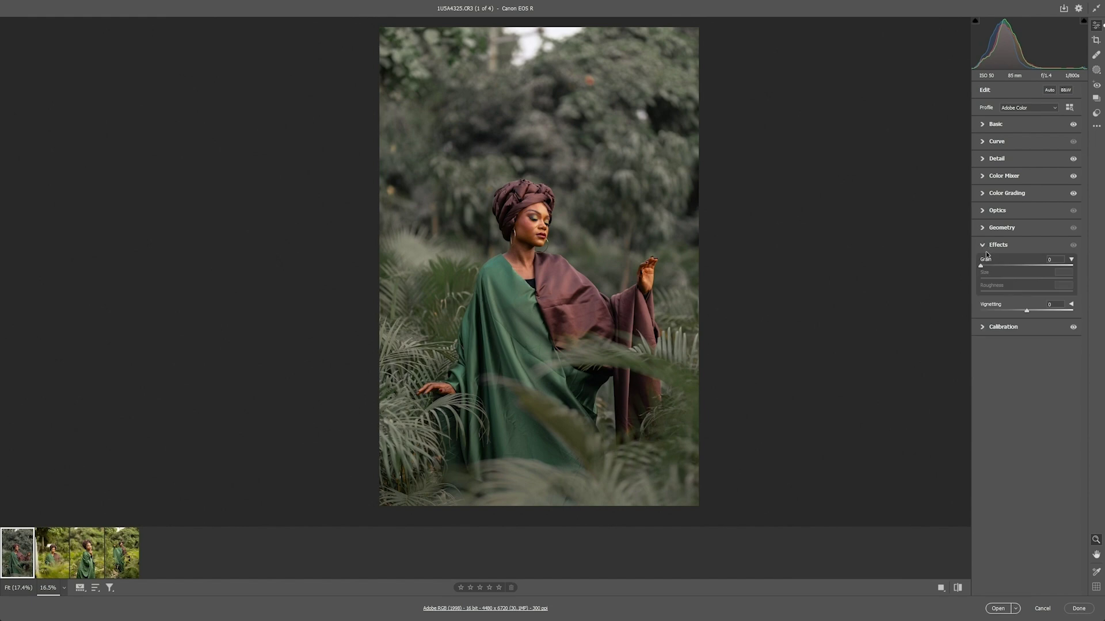
drag(1029, 312, 1012, 318)
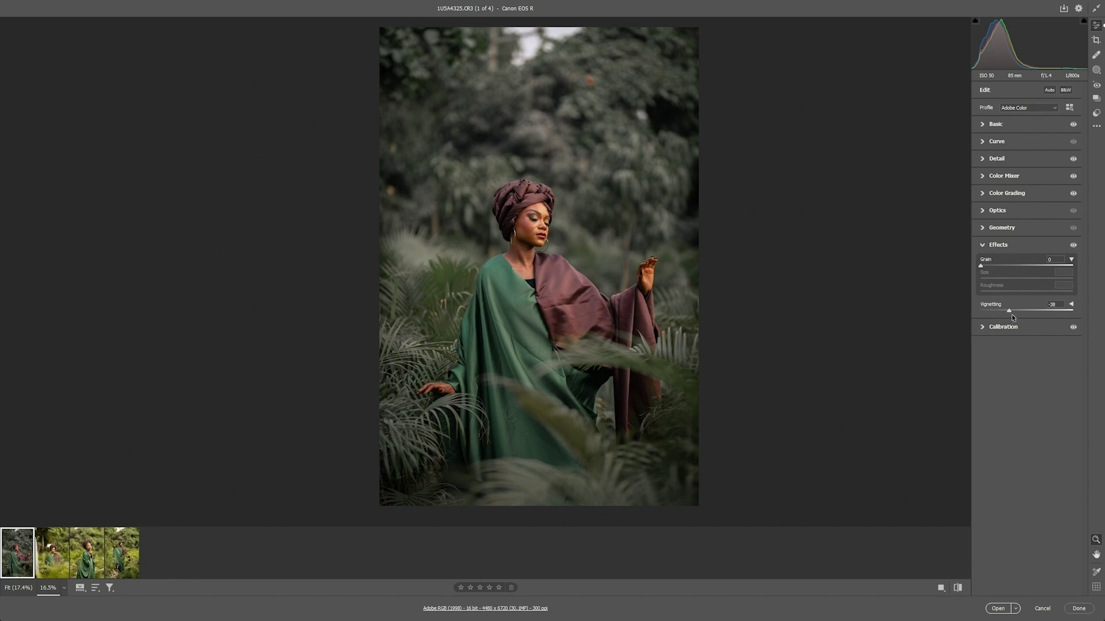
click(956, 588)
click(957, 587)
click(957, 587)
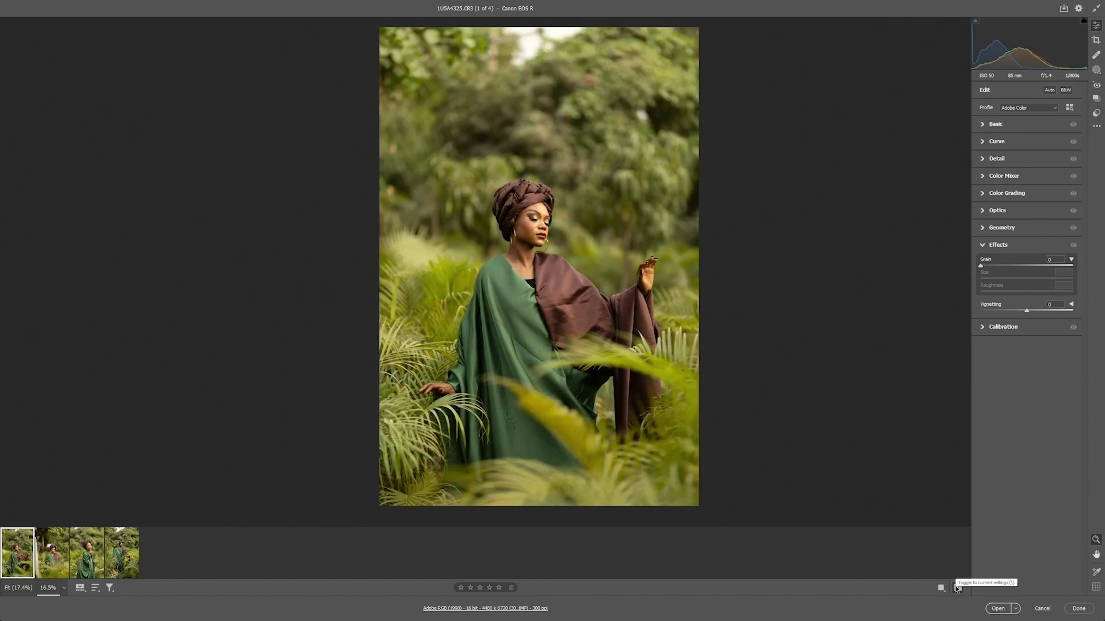
click(957, 588)
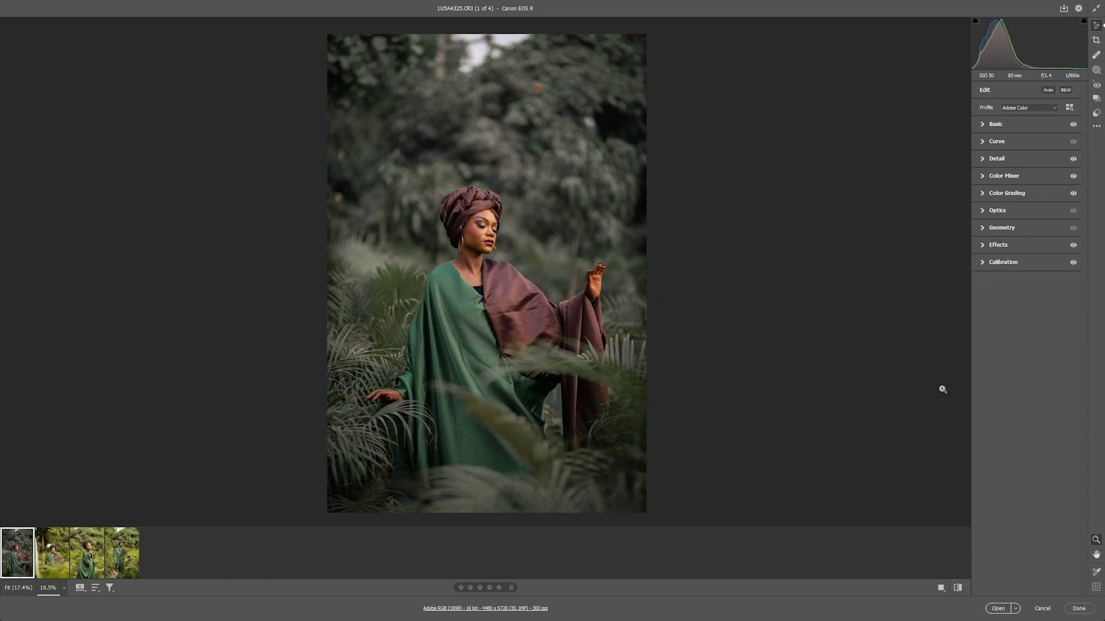
Check the skin tones close up and reduce the oranges' saturation to -6 in the color mixer
drag(474, 235, 553, 217)
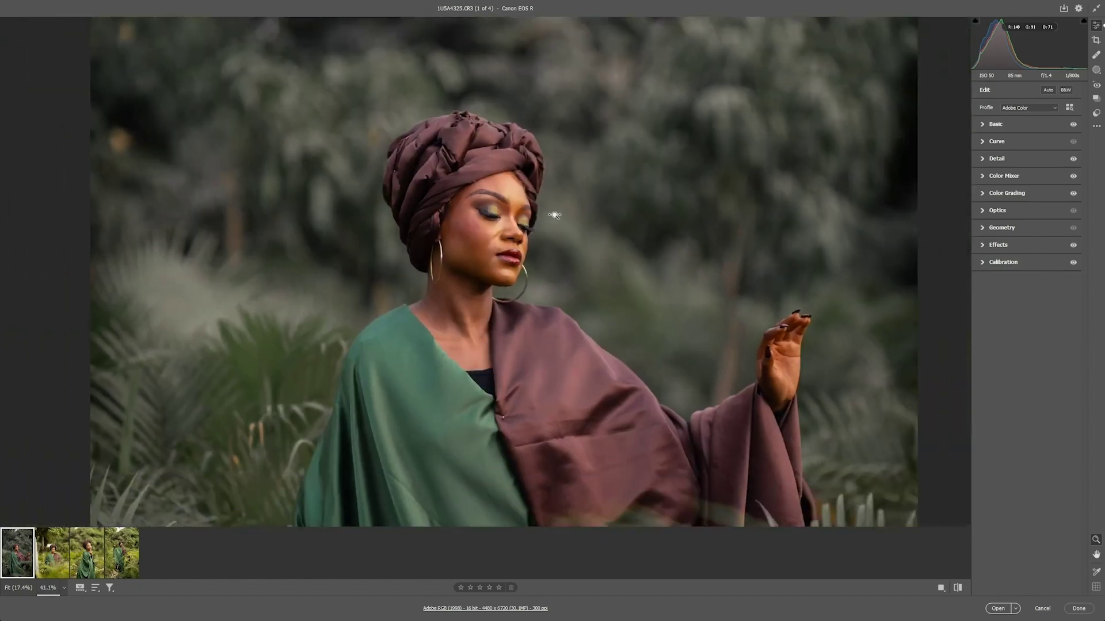
click(985, 174)
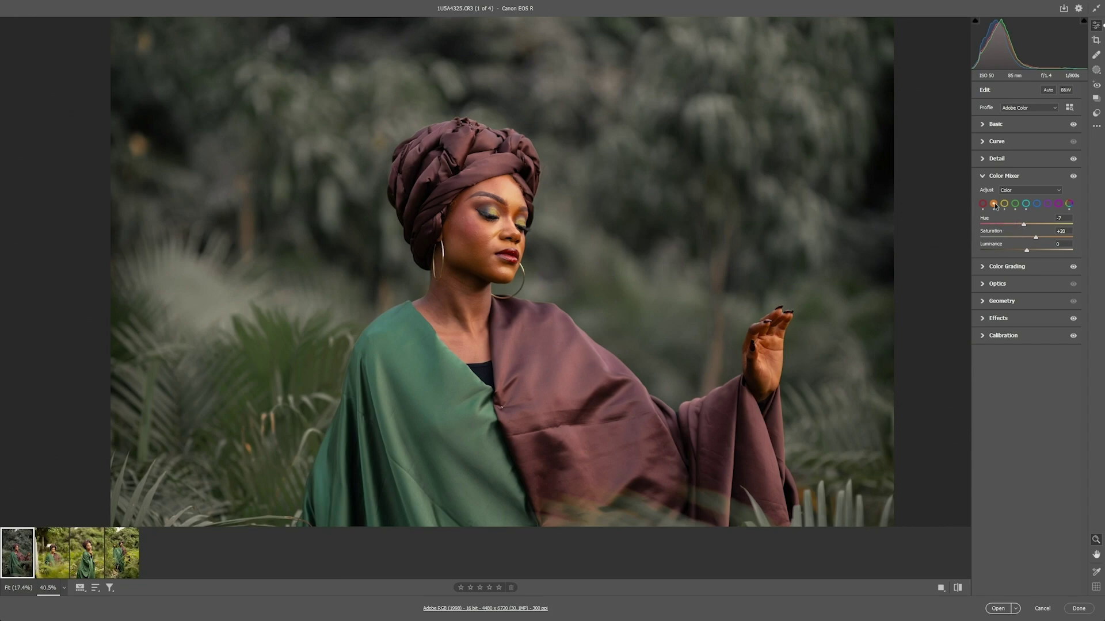
drag(1035, 239, 1025, 241)
drag(1020, 246, 1022, 241)
double_click(1022, 240)
drag(1021, 239, 1023, 239)
scroll(621, 180, down, 4)
scroll(551, 176, down, 4)
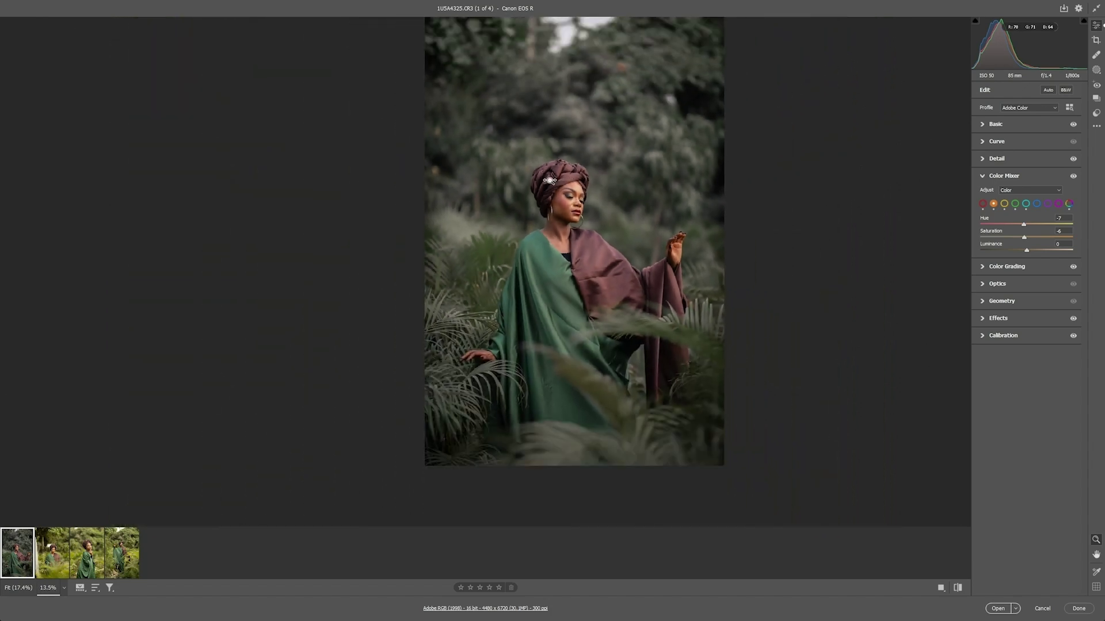
scroll(624, 161, up, 3)
right_click(565, 84)
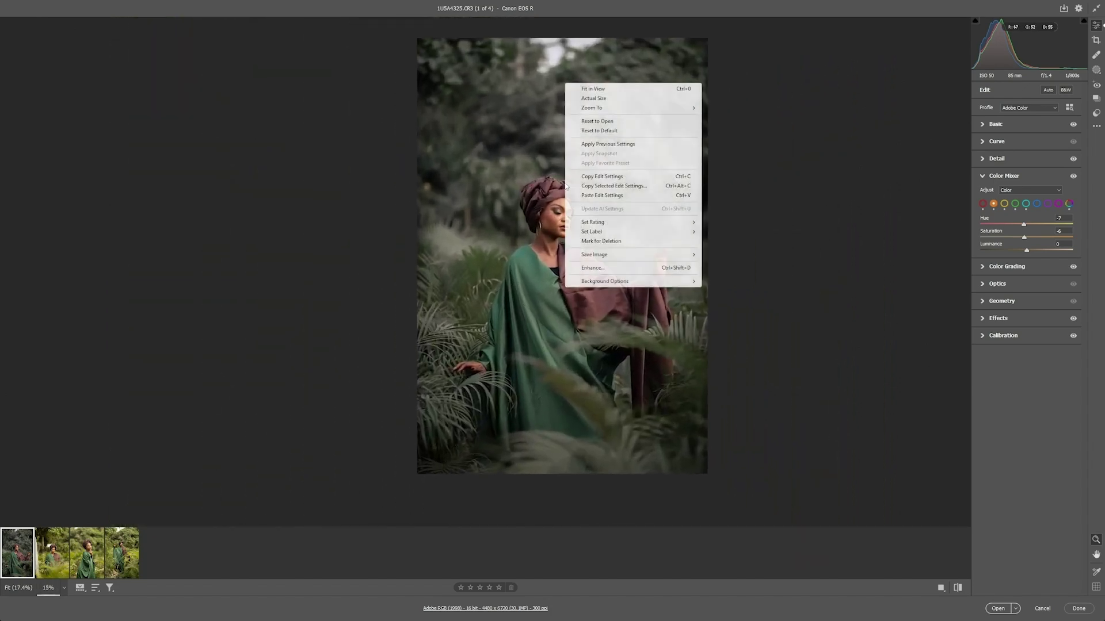
Fit the photo in view and draw a radial gradient mask over the bright sky gap and foliage above the woman's head
click(61, 588)
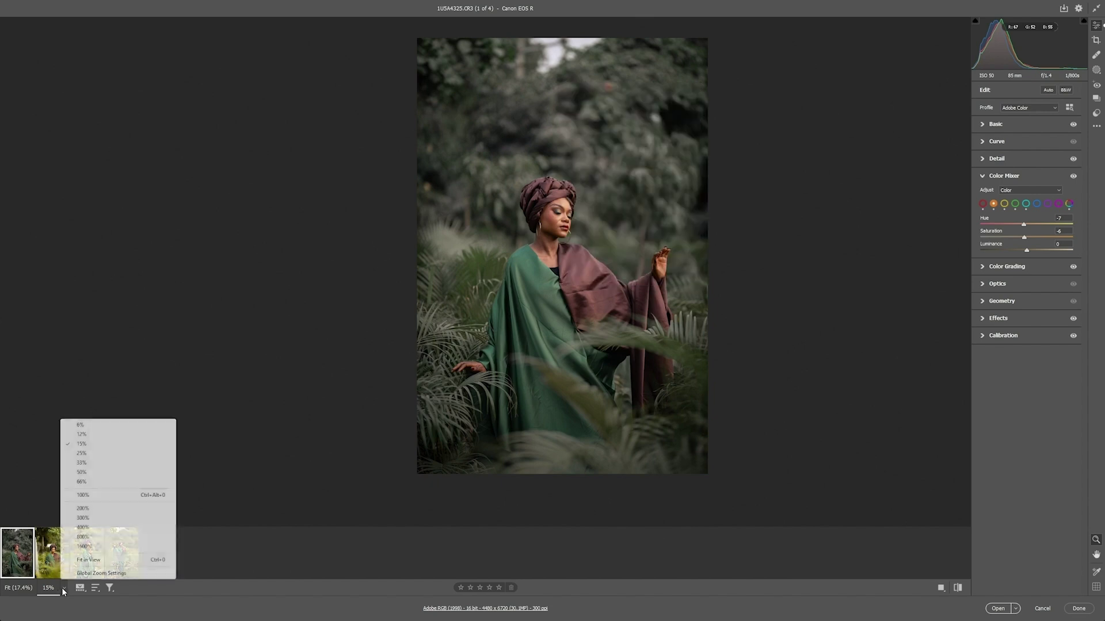
click(98, 562)
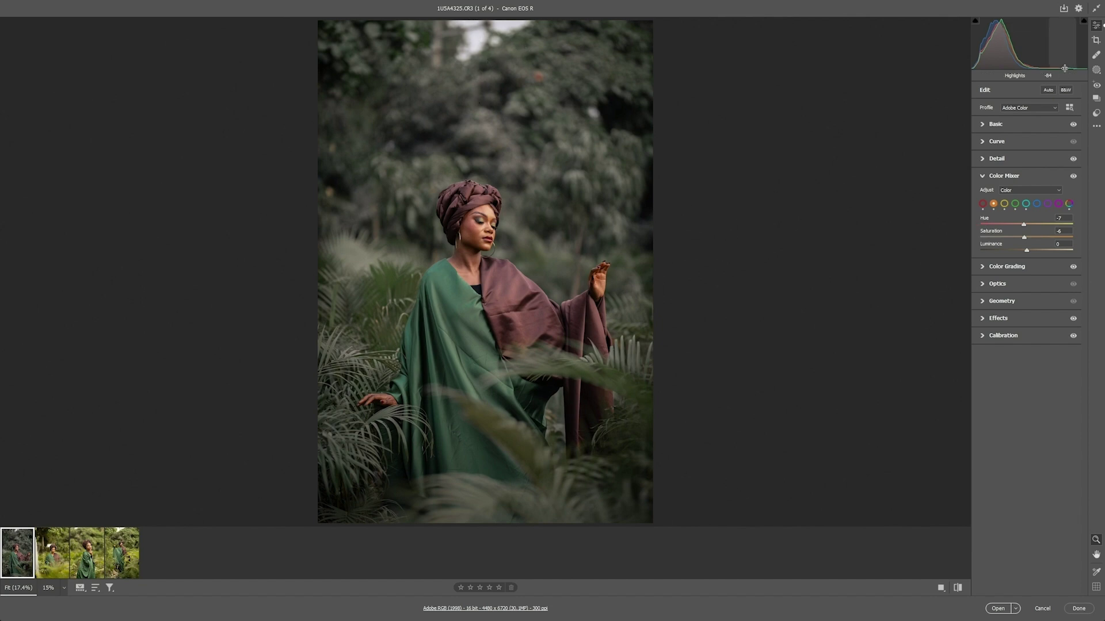
click(1096, 70)
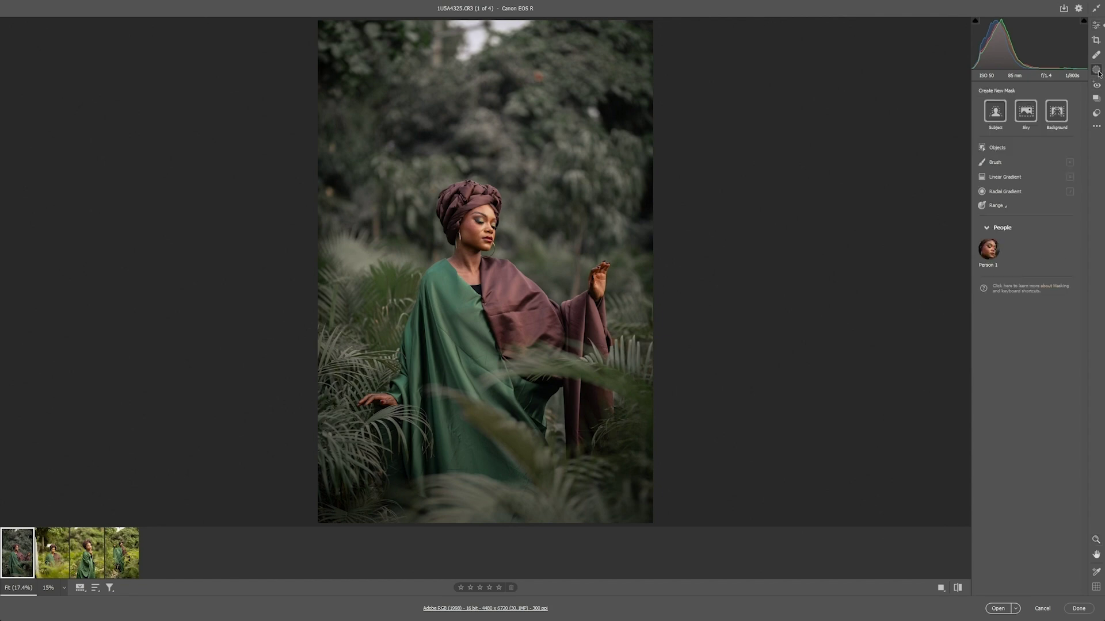
click(1009, 191)
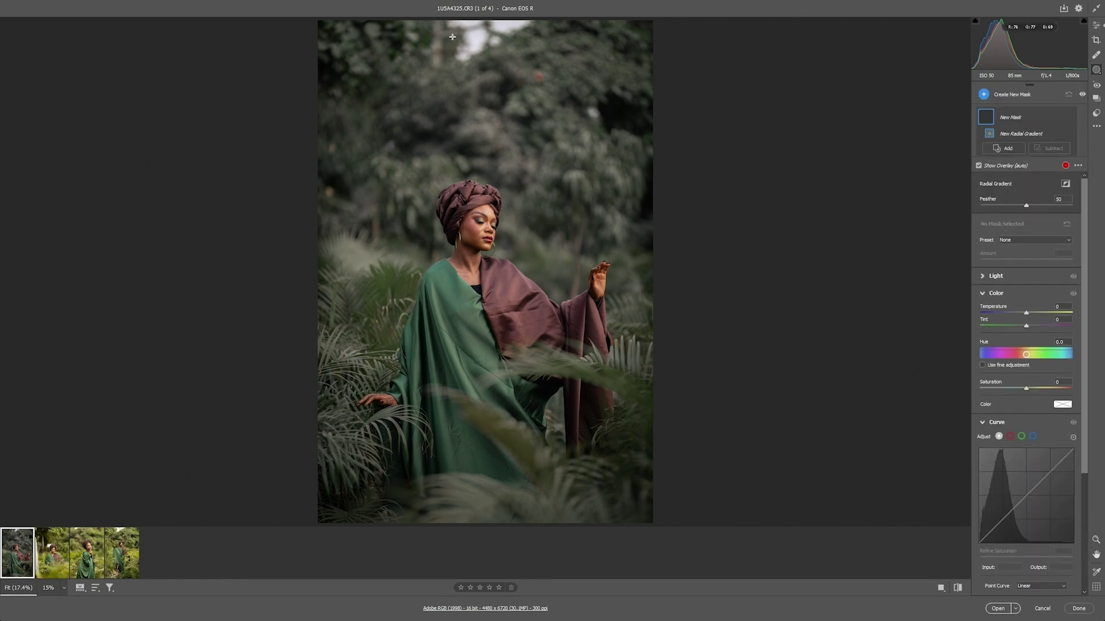
drag(459, 34, 520, 118)
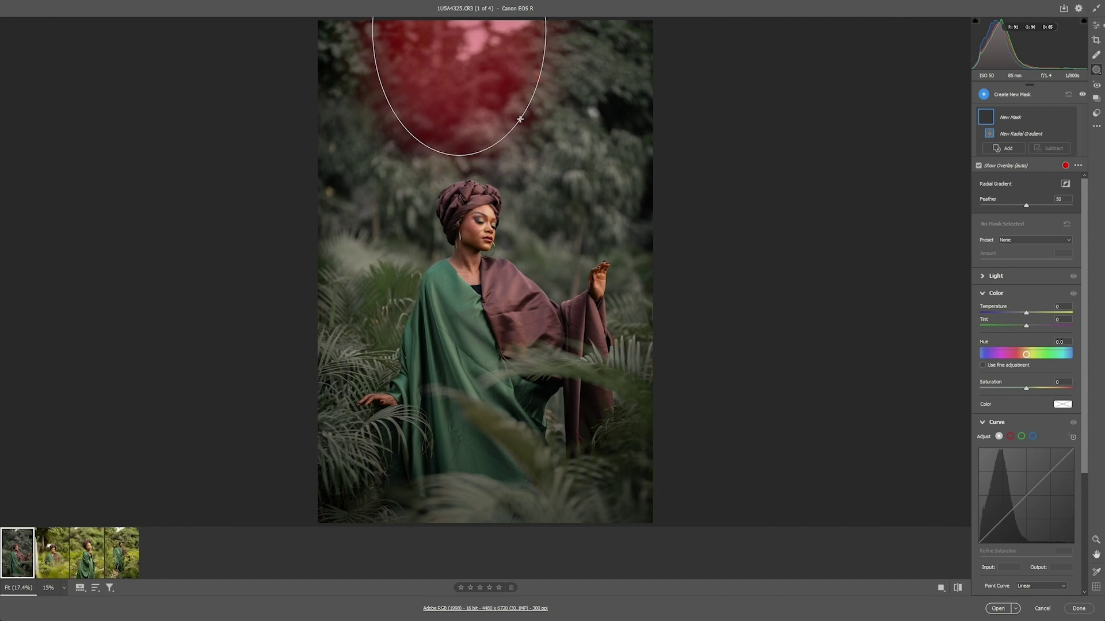
drag(458, 170, 476, 163)
drag(468, 103, 466, 101)
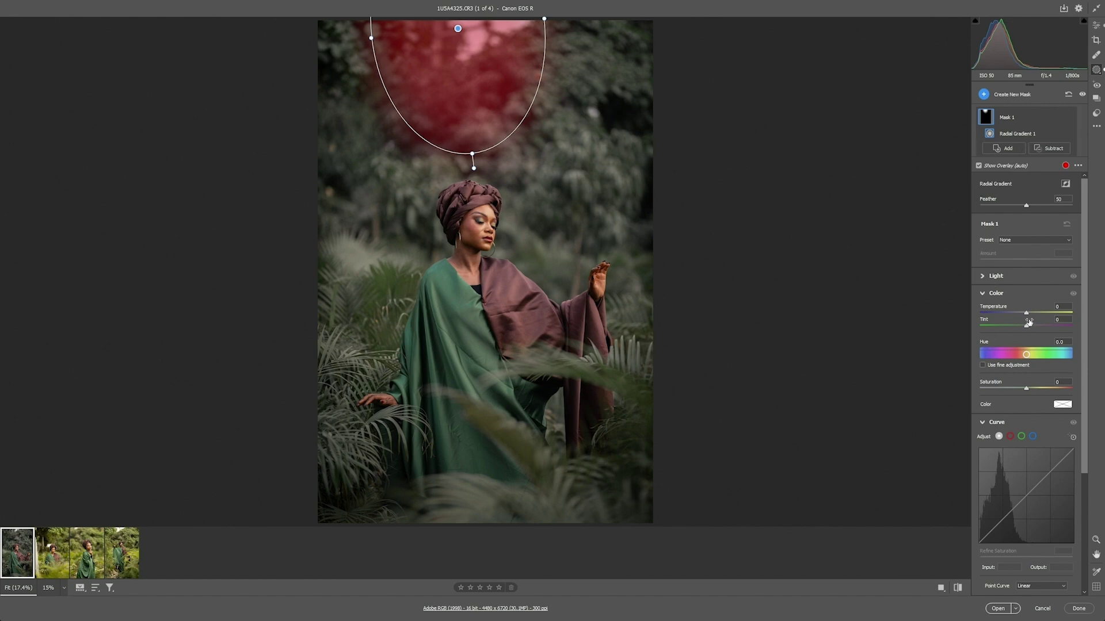
Warm the radial mask with temperature +56 and lower its blue curve's midtones to input 156, output 114
drag(1027, 312, 1052, 309)
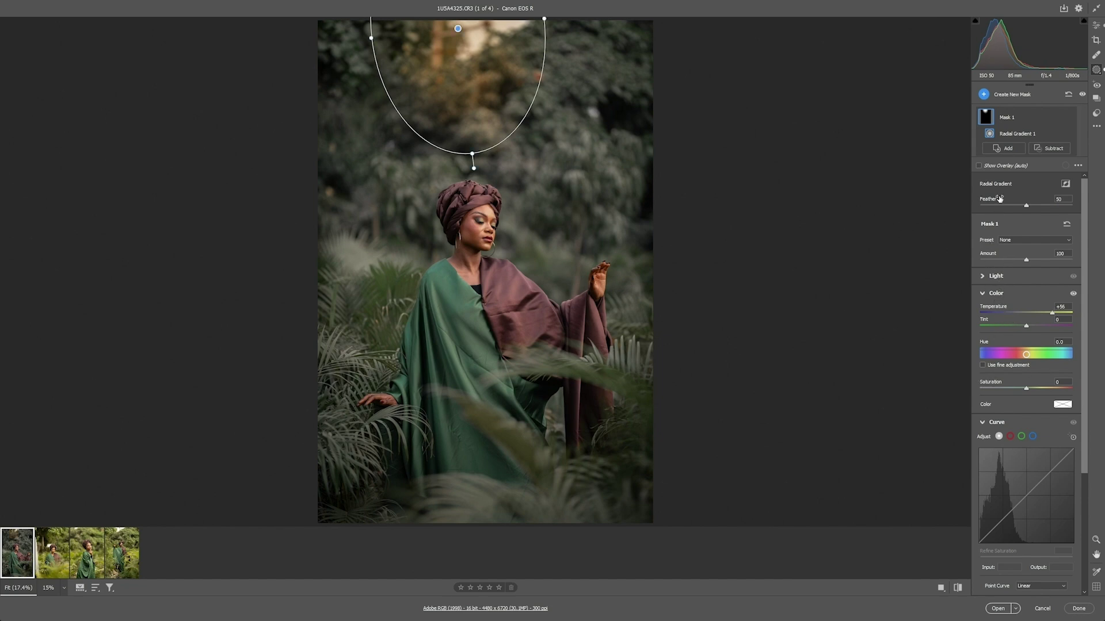
scroll(990, 375, down, 1)
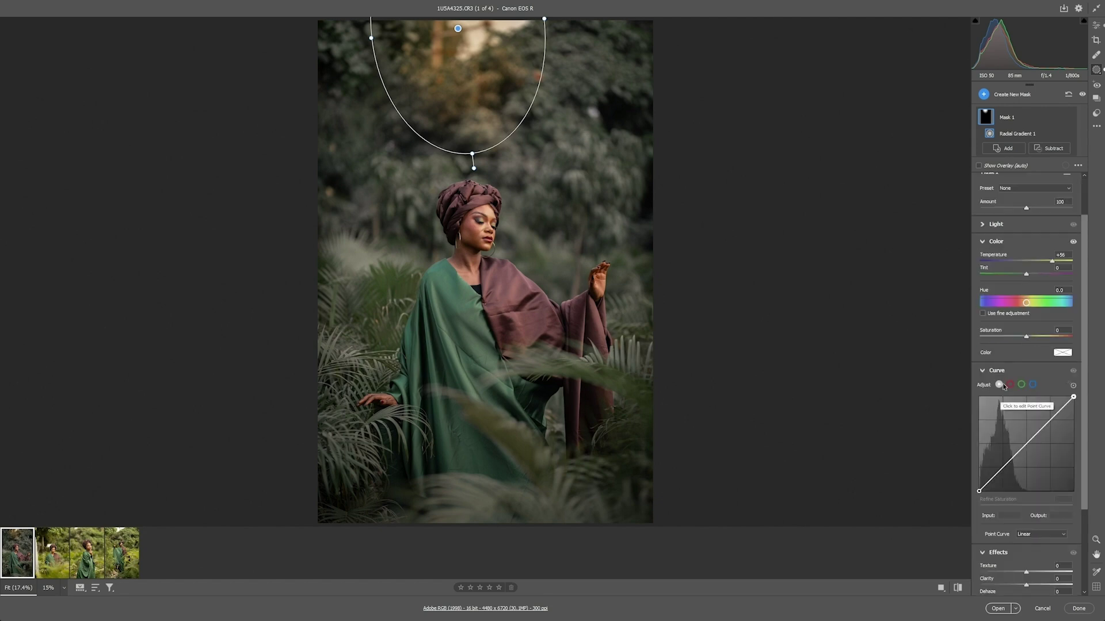
click(1032, 384)
drag(1026, 446, 1037, 449)
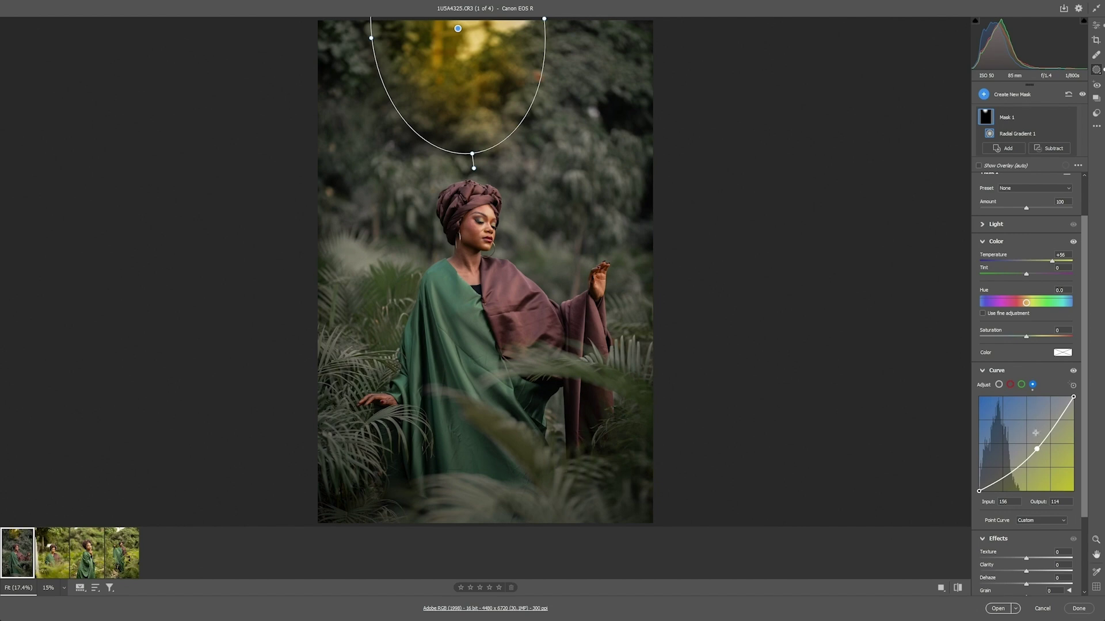
Raise the radial mask's exposure to +2.85 and lift its red curve's midtones to input 109, output 138
click(985, 223)
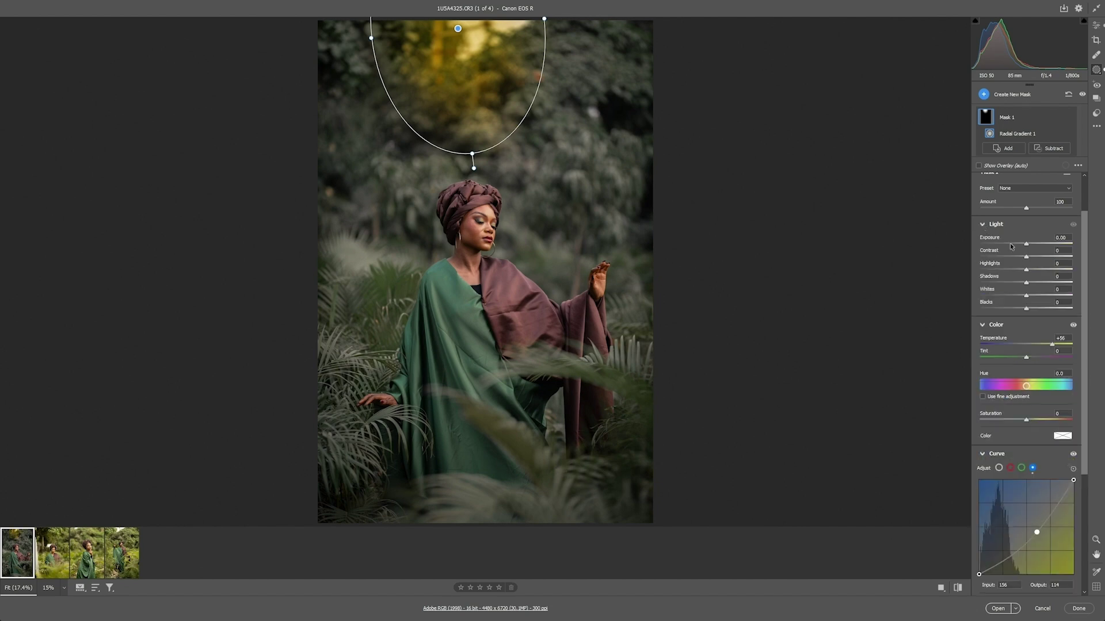
drag(1026, 244, 1060, 242)
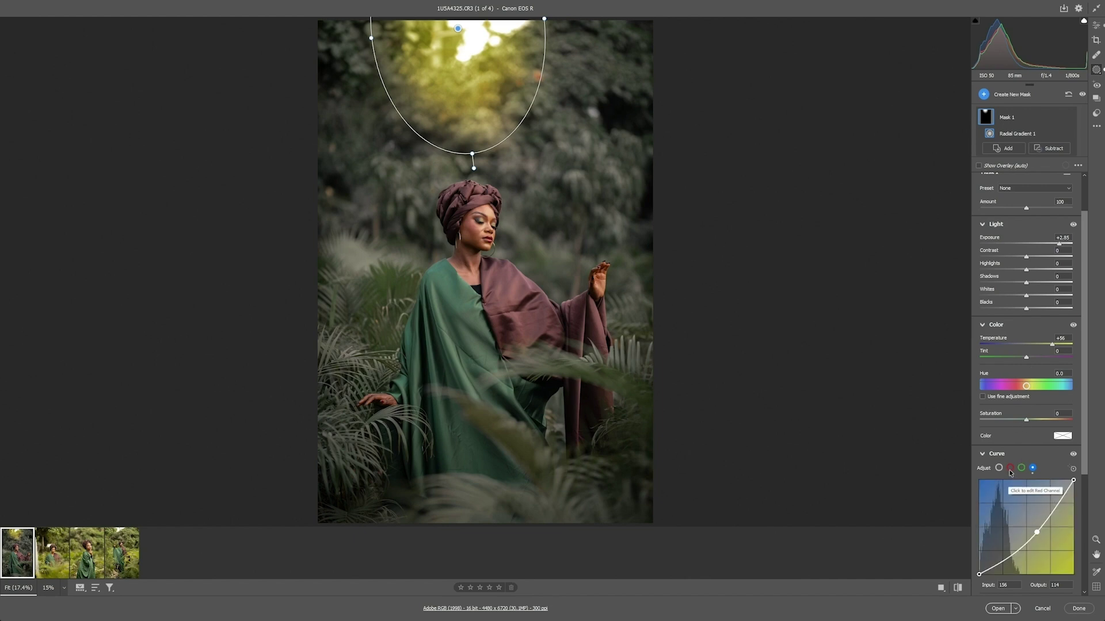
click(1010, 468)
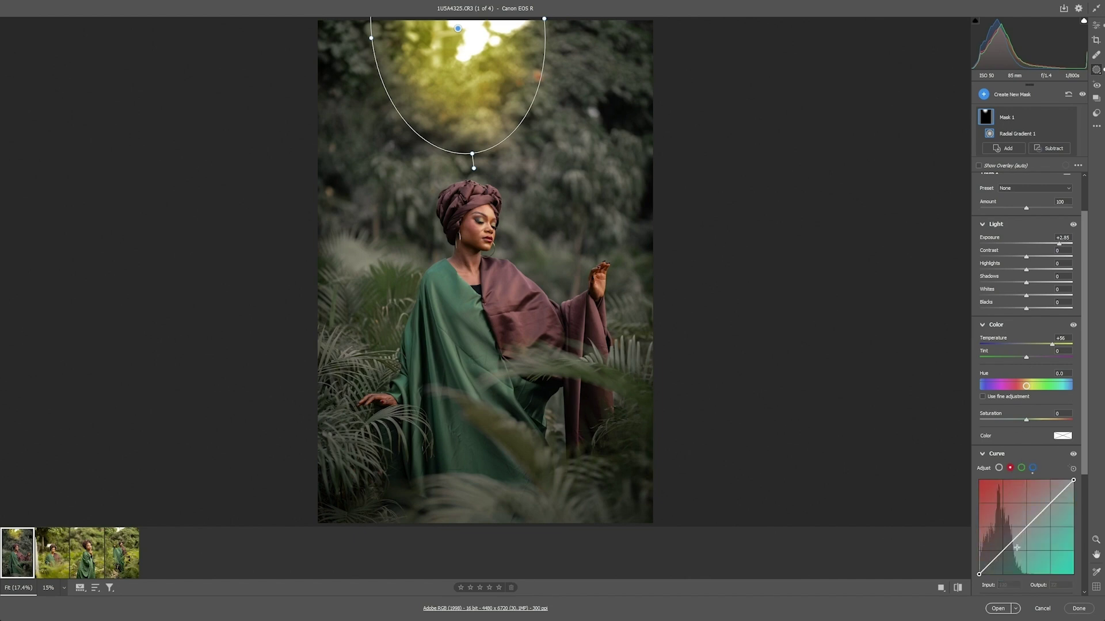
drag(1026, 530, 1020, 523)
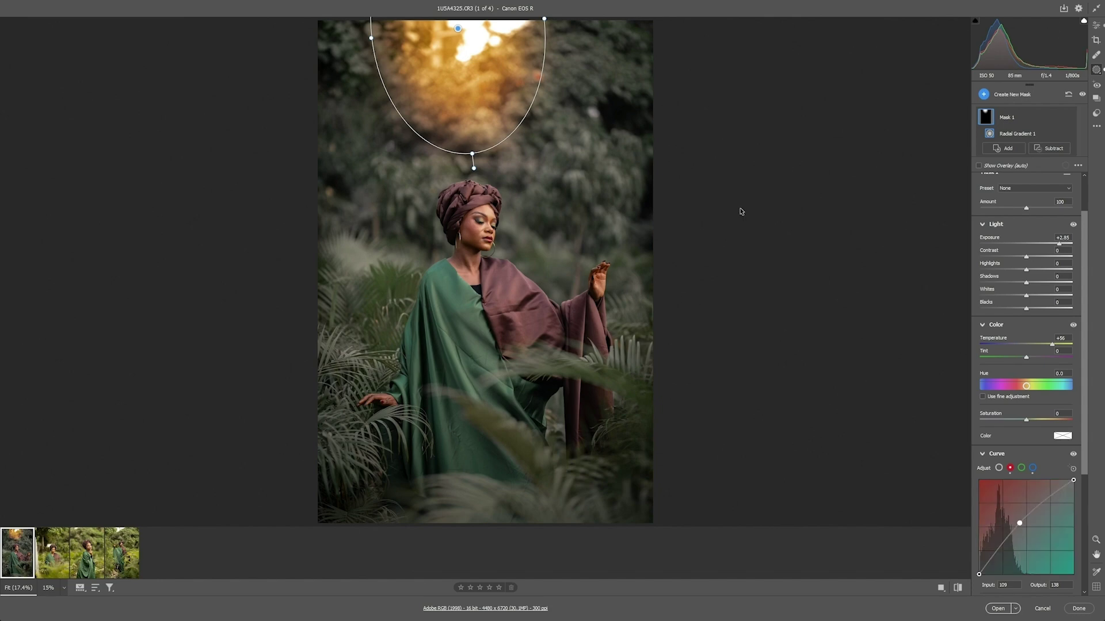
key(Delete)
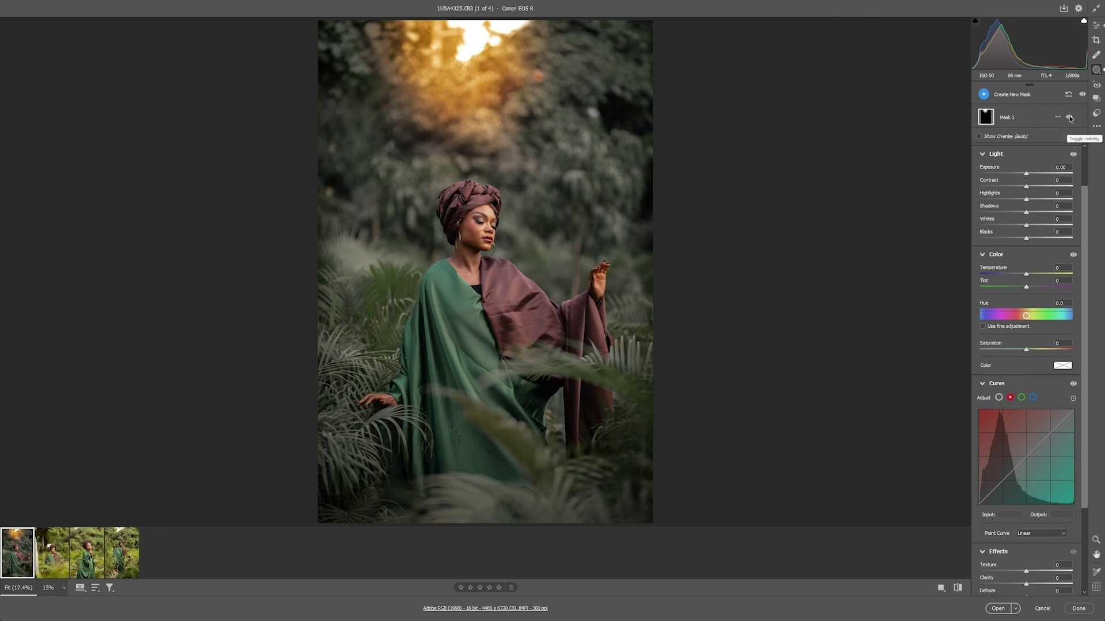
Compare the photo with and without the radial glow mask, and compare the full edit with the default settings
click(1069, 117)
click(1069, 118)
click(1069, 118)
click(1069, 118)
click(1069, 117)
click(1069, 117)
click(957, 588)
click(957, 588)
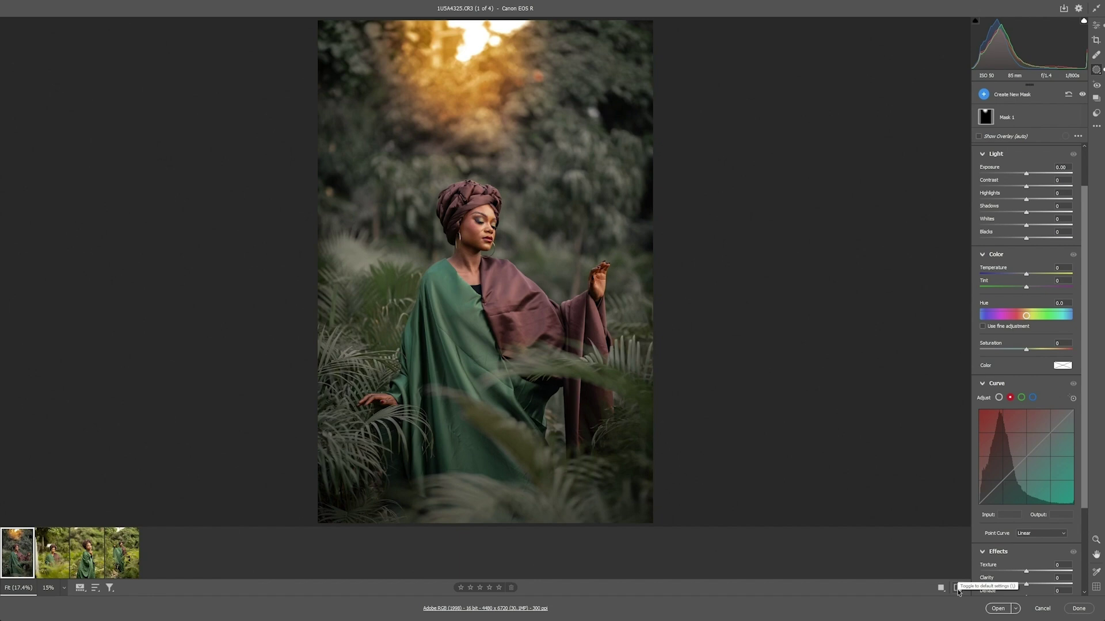